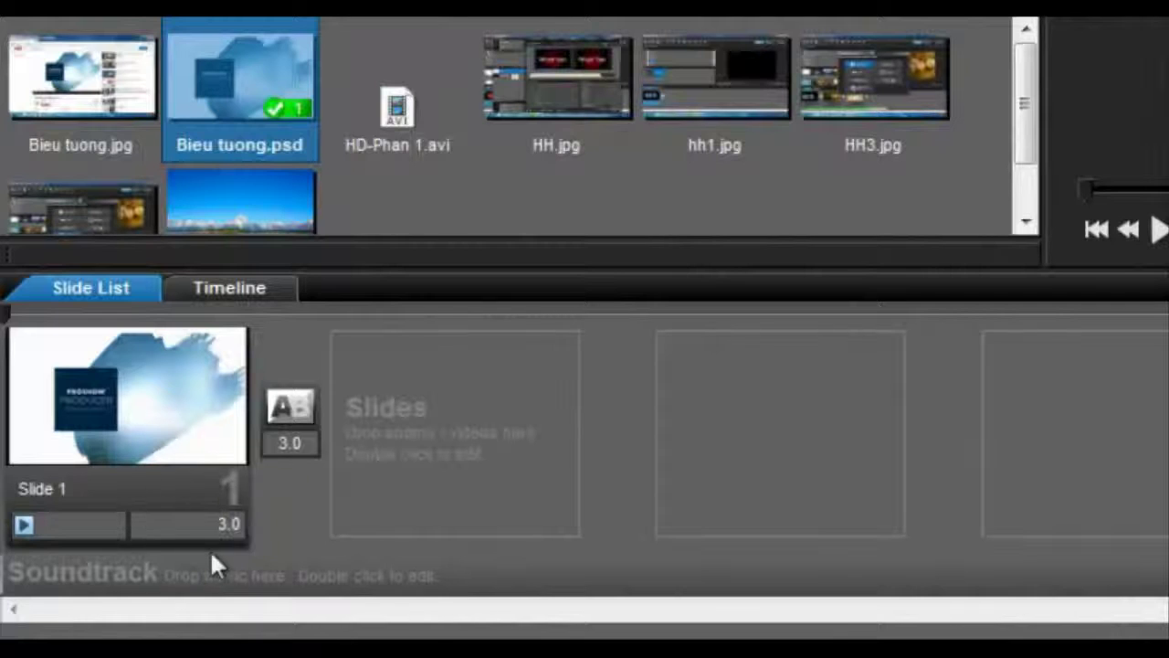
Set Slide 1's duration to 20 seconds and open its slide options
left_click(228, 522)
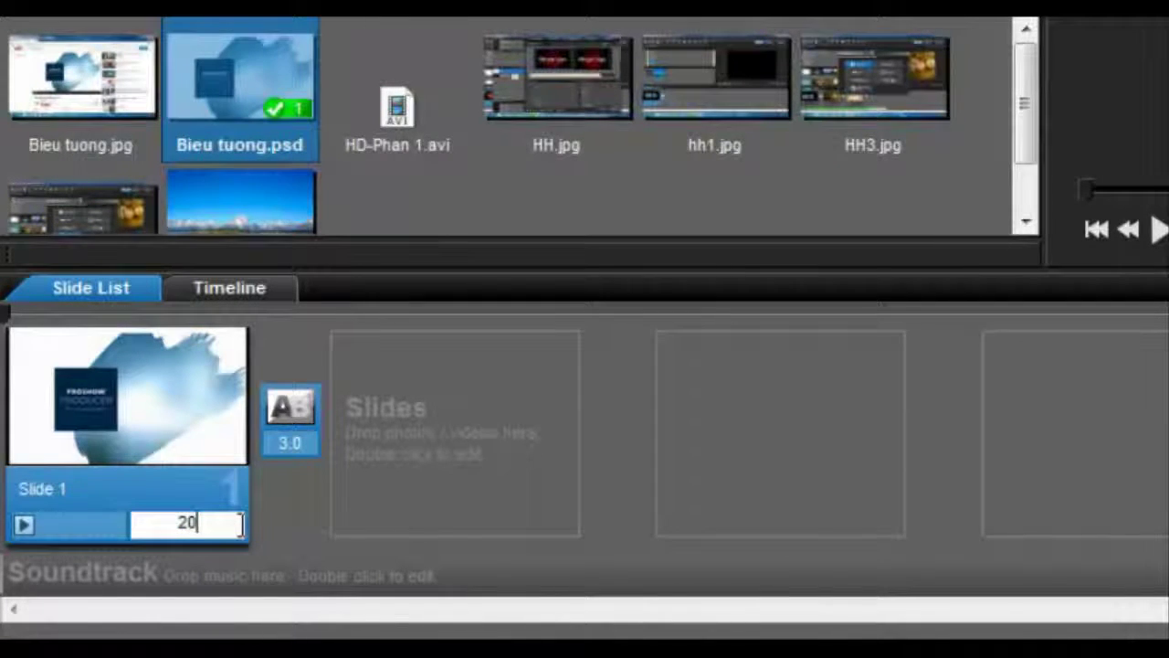
left_click(295, 441)
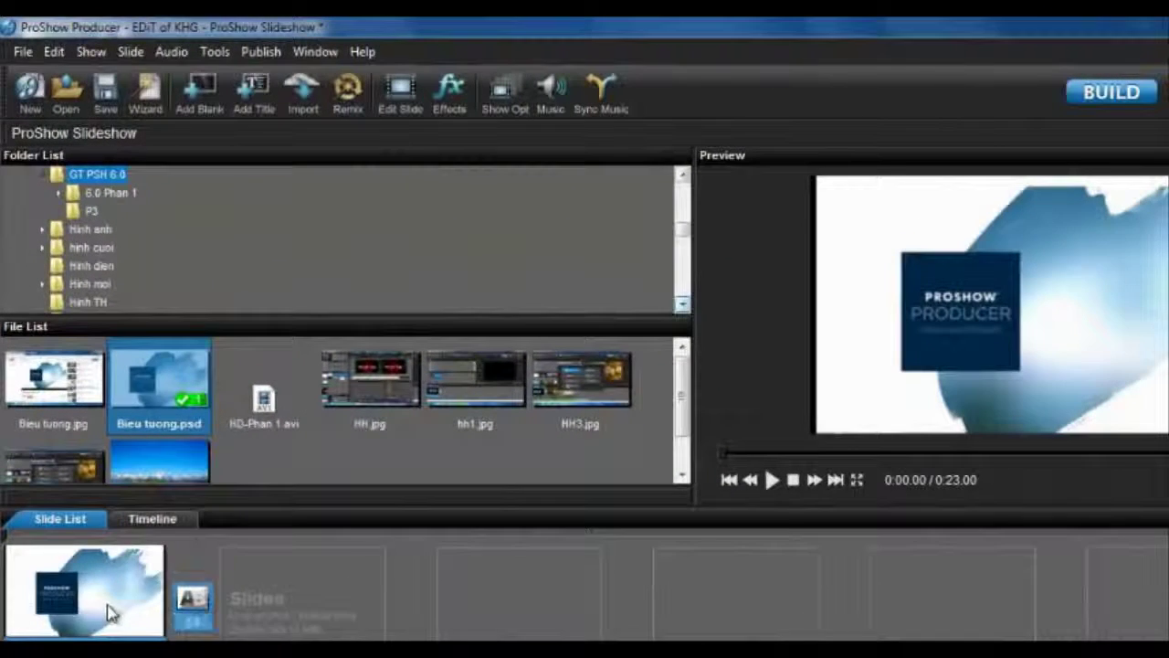
right_click(108, 612)
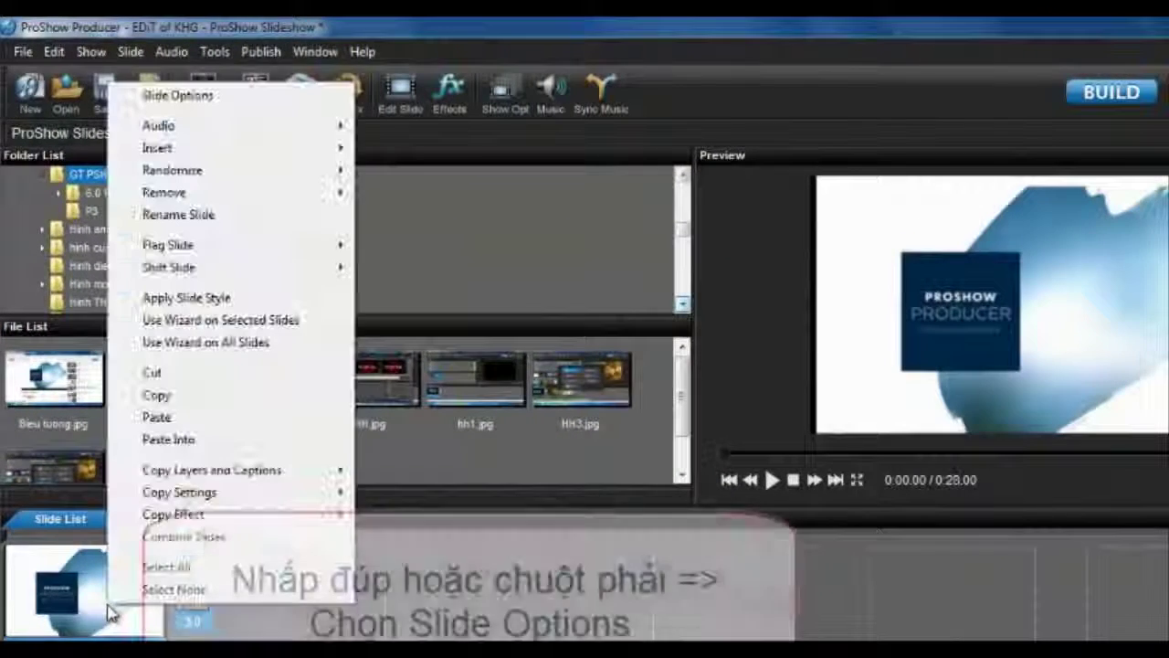
left_click(178, 95)
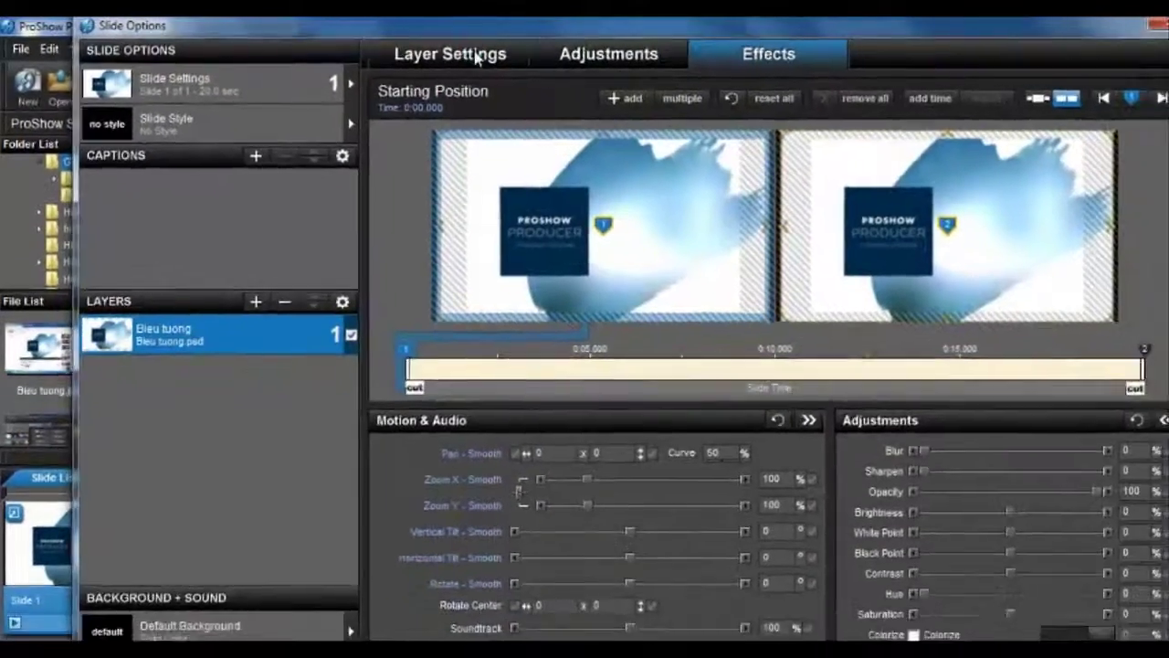
Set the Bieu tuong layer's zoom to 105% in its layer settings
left_click(518, 59)
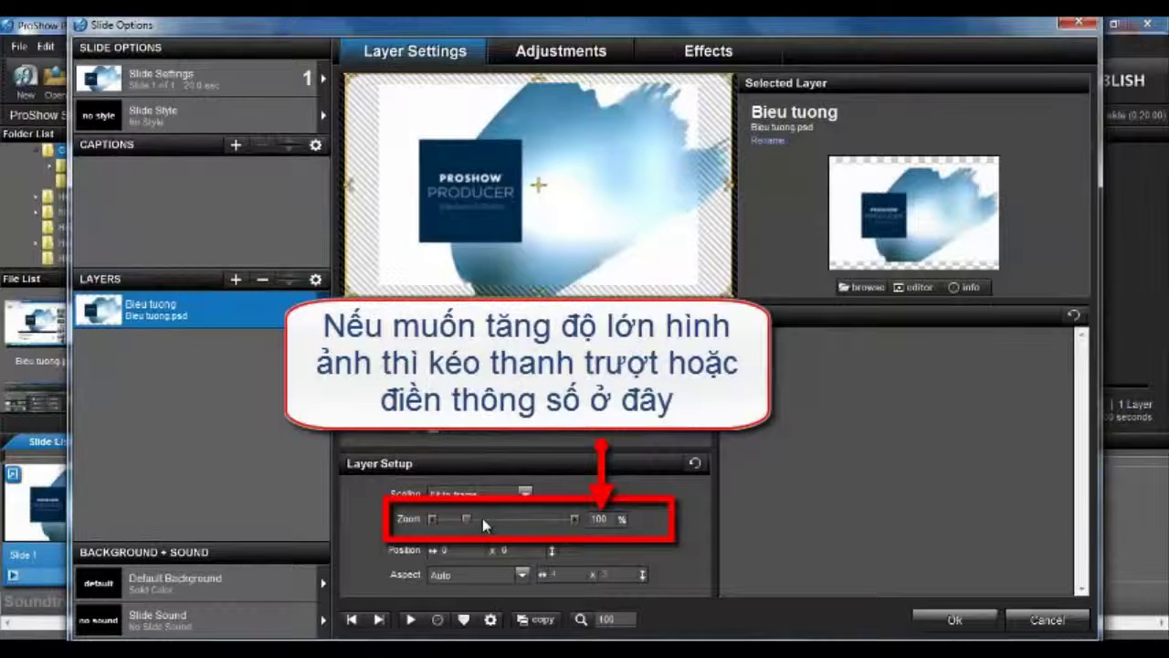
double_click(602, 519)
type("105")
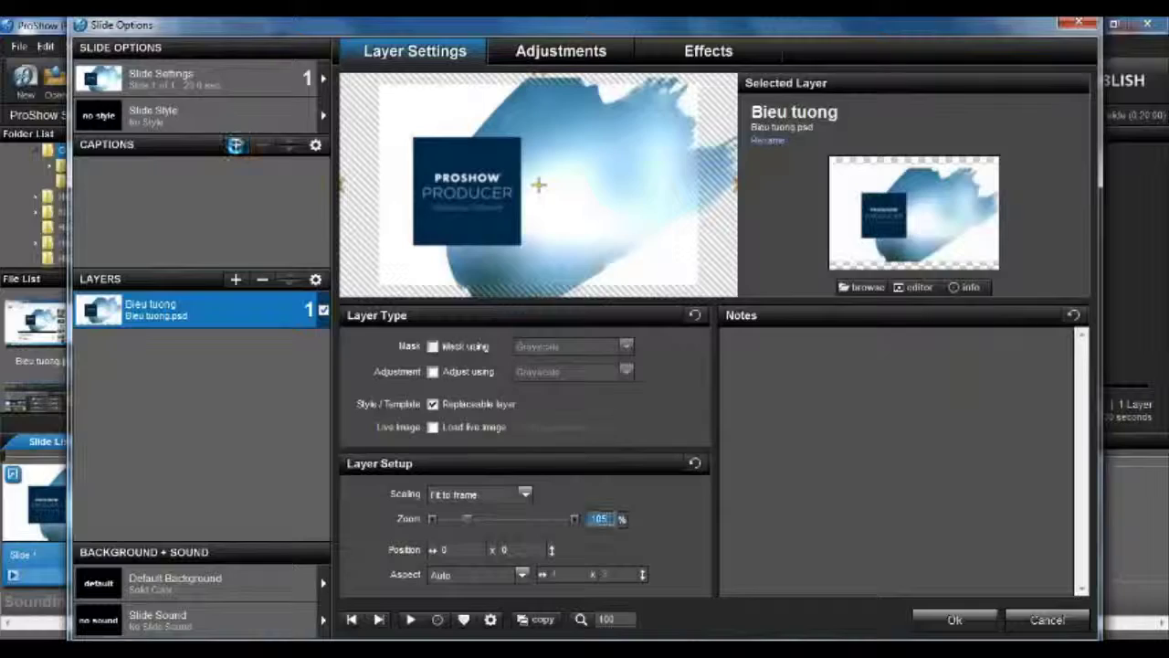
Add a new caption to the slide in the Impact font and set its color to blue #127EF9
left_click(236, 144)
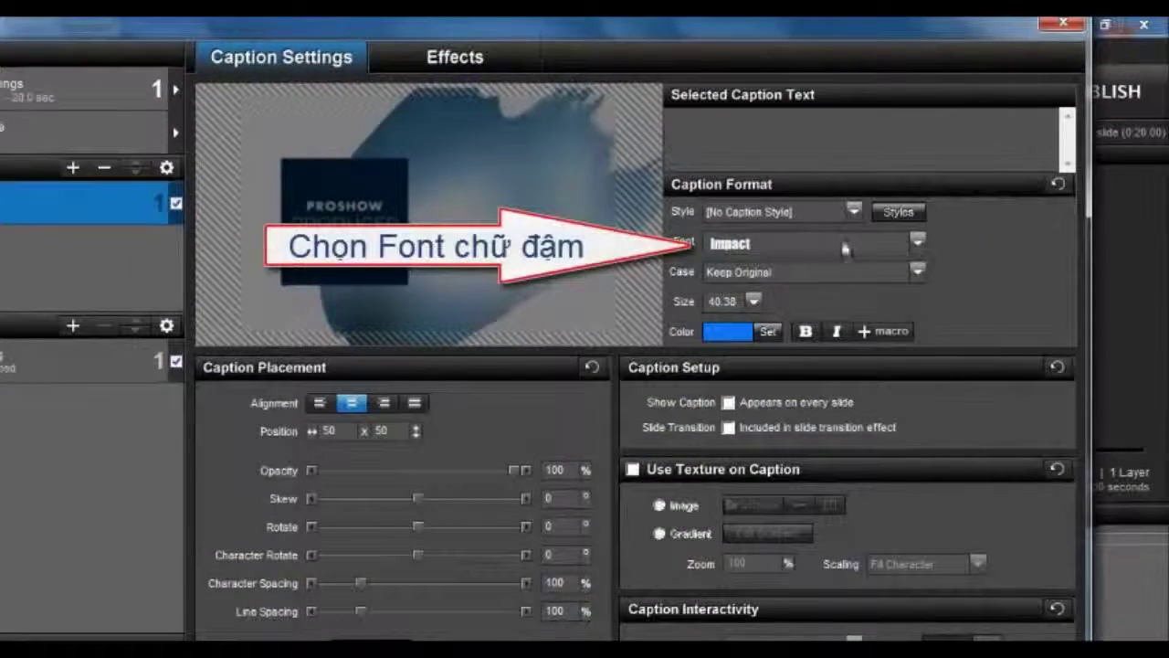
left_click(917, 243)
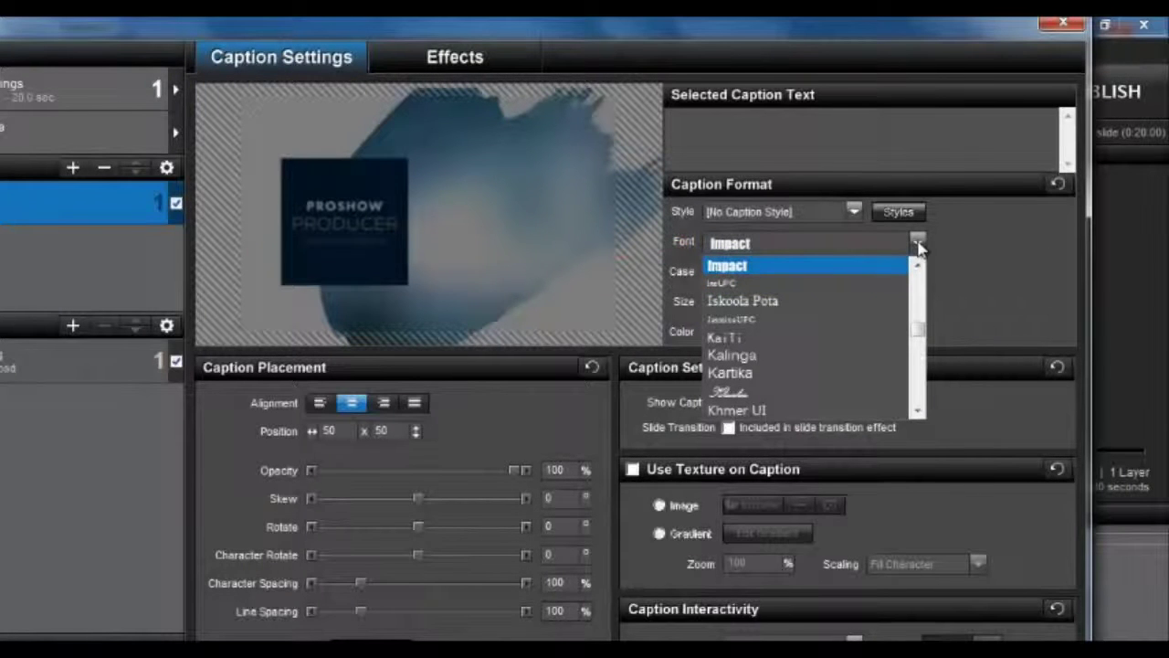
left_click(918, 245)
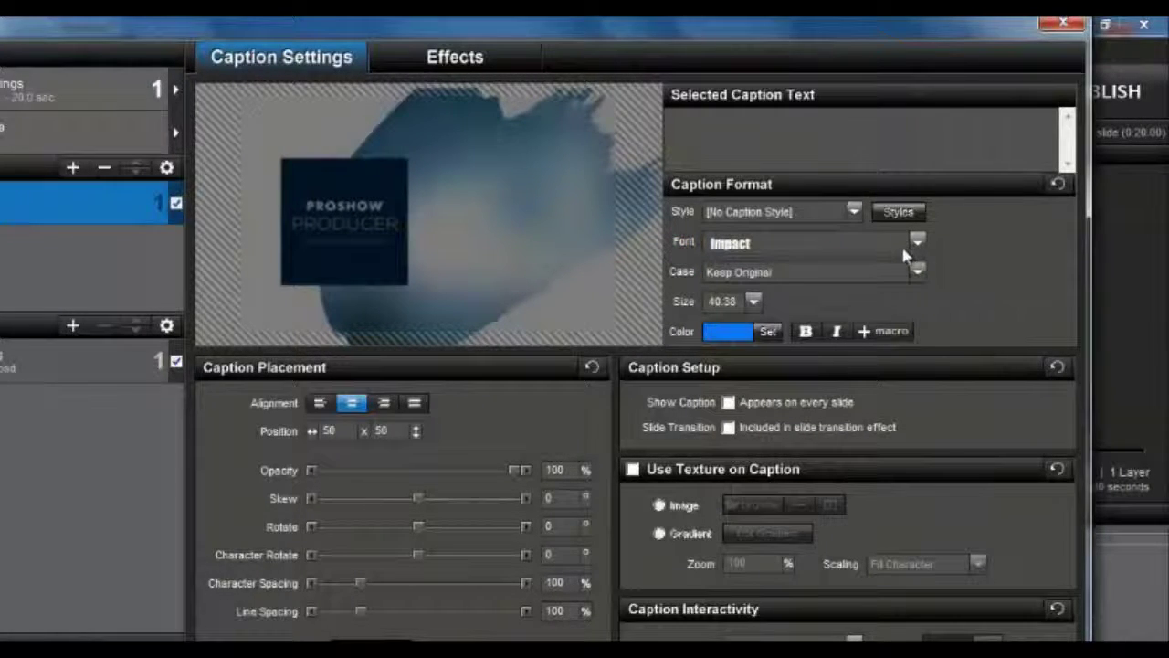
left_click(734, 331)
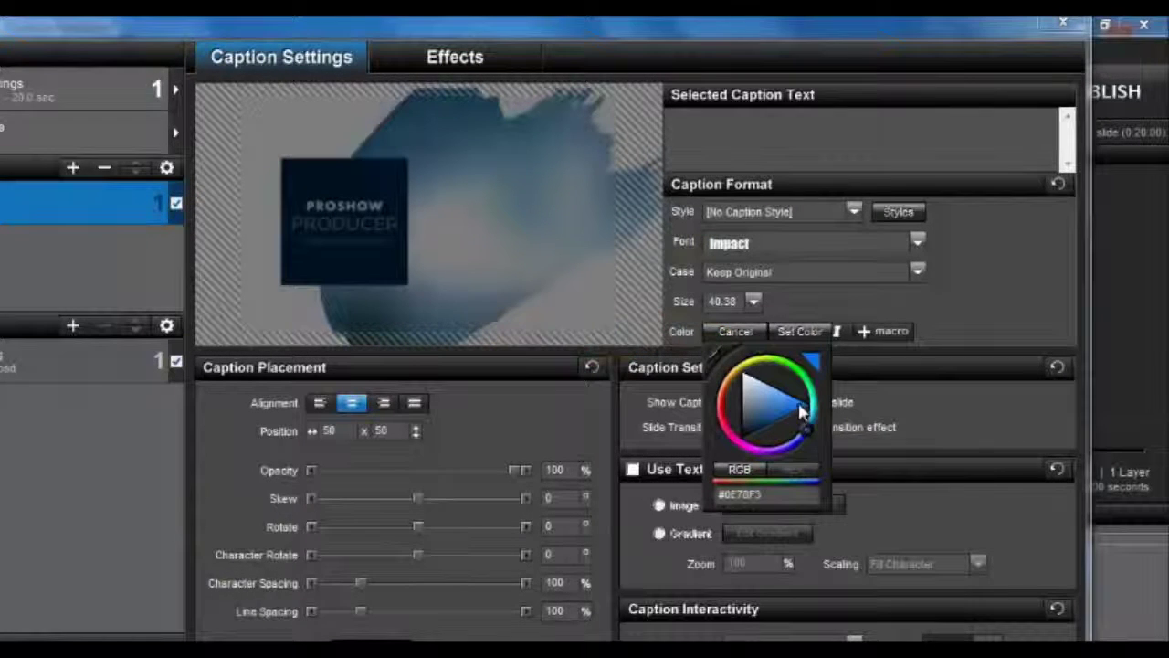
left_click_drag(801, 411, 804, 410)
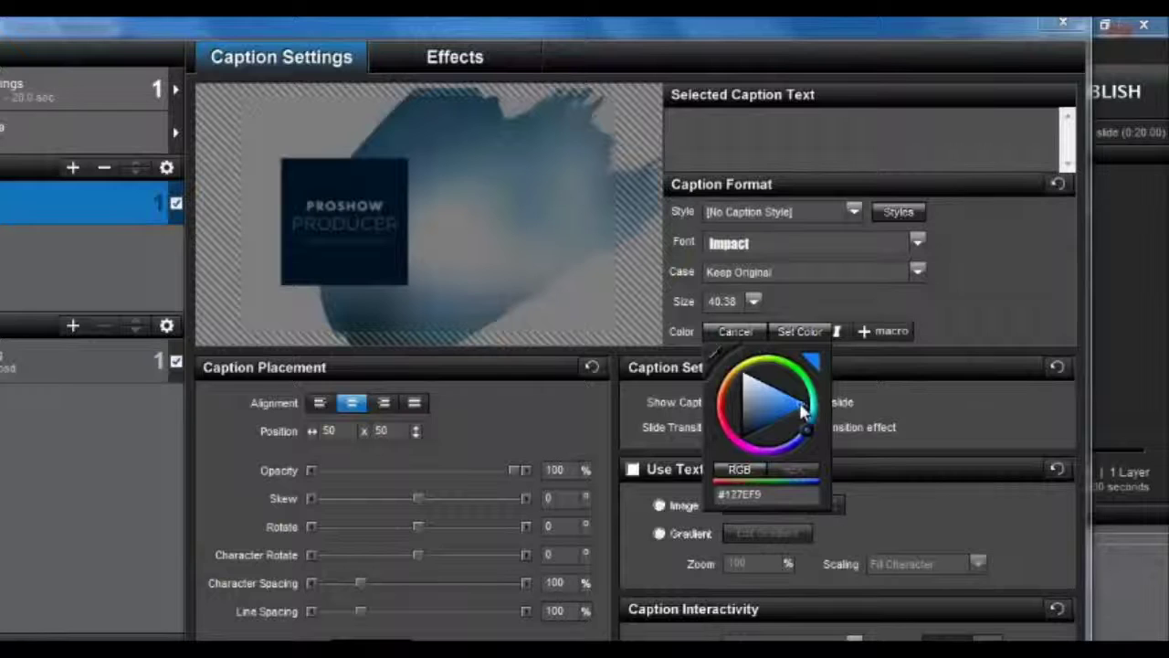
left_click(802, 330)
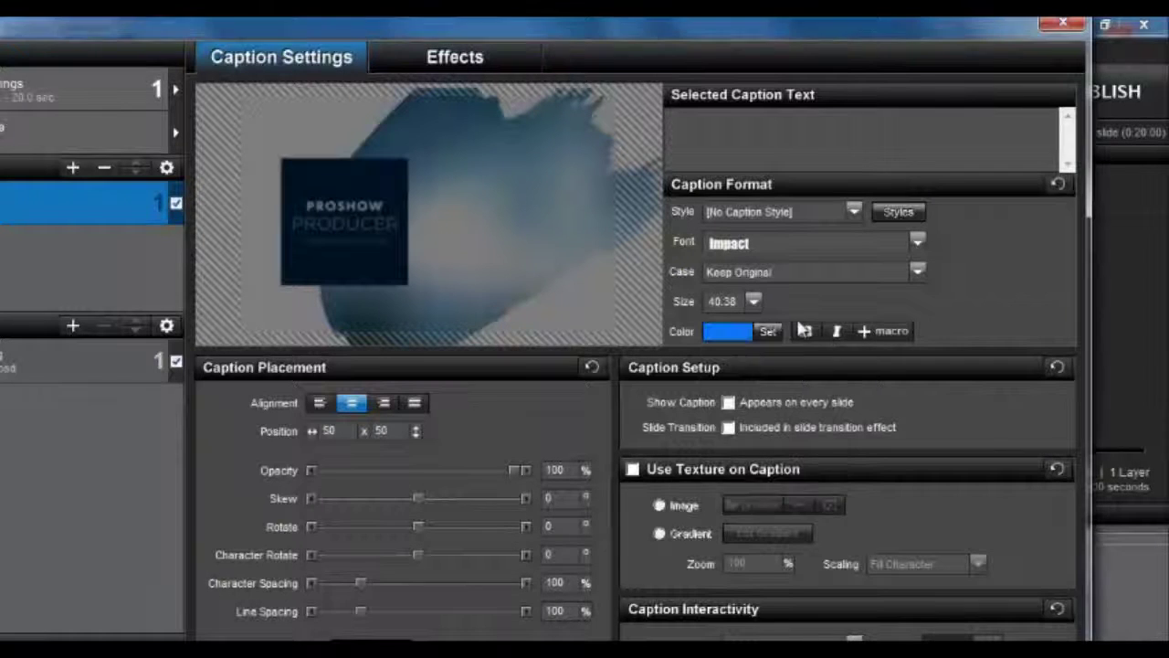
Make the caption bold and enter the text PROSHOW PRODUCER
left_click(722, 128)
type("PROSHOW P")
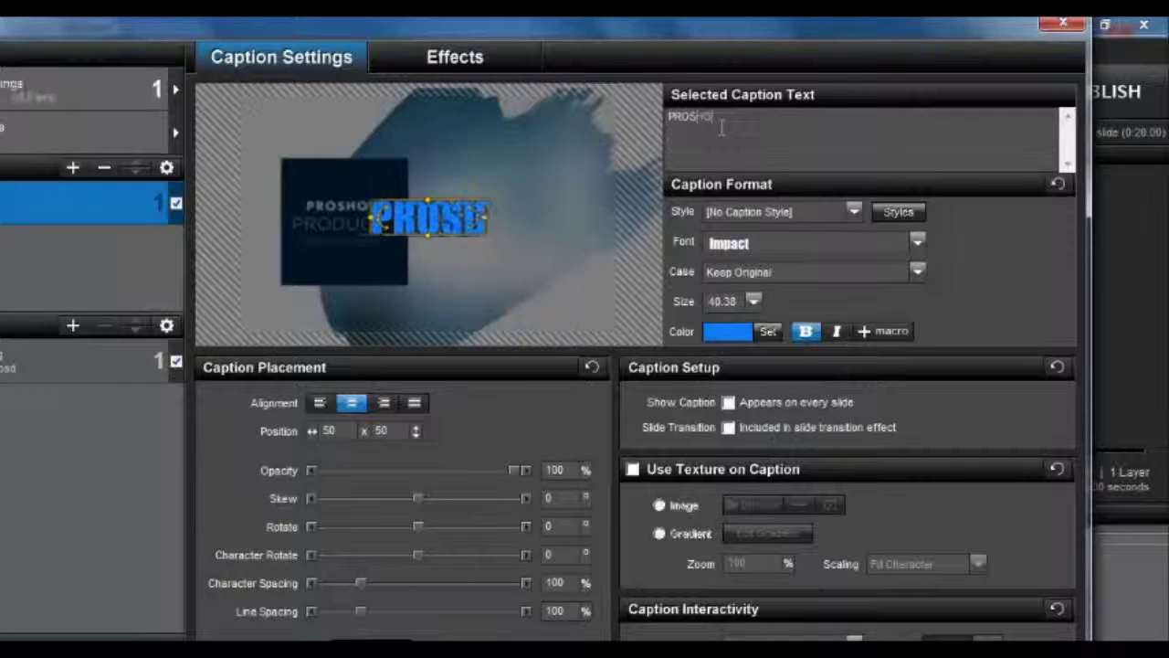
type("RODUCER")
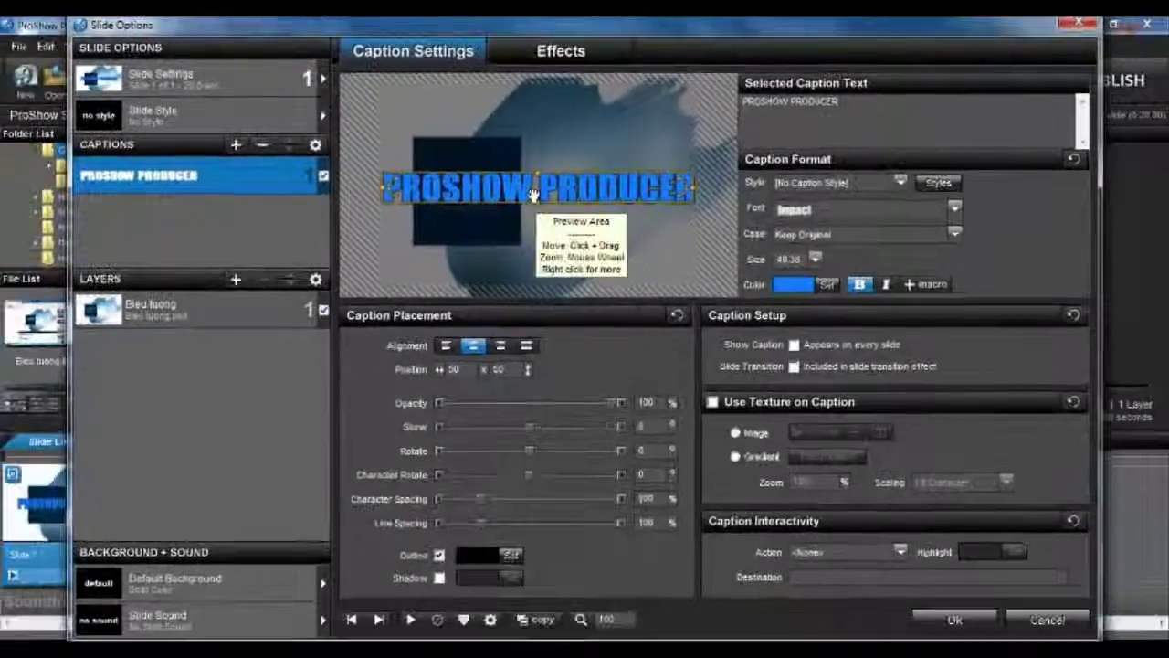
Convert the PROSHOW PRODUCER caption to a layer
left_click(561, 50)
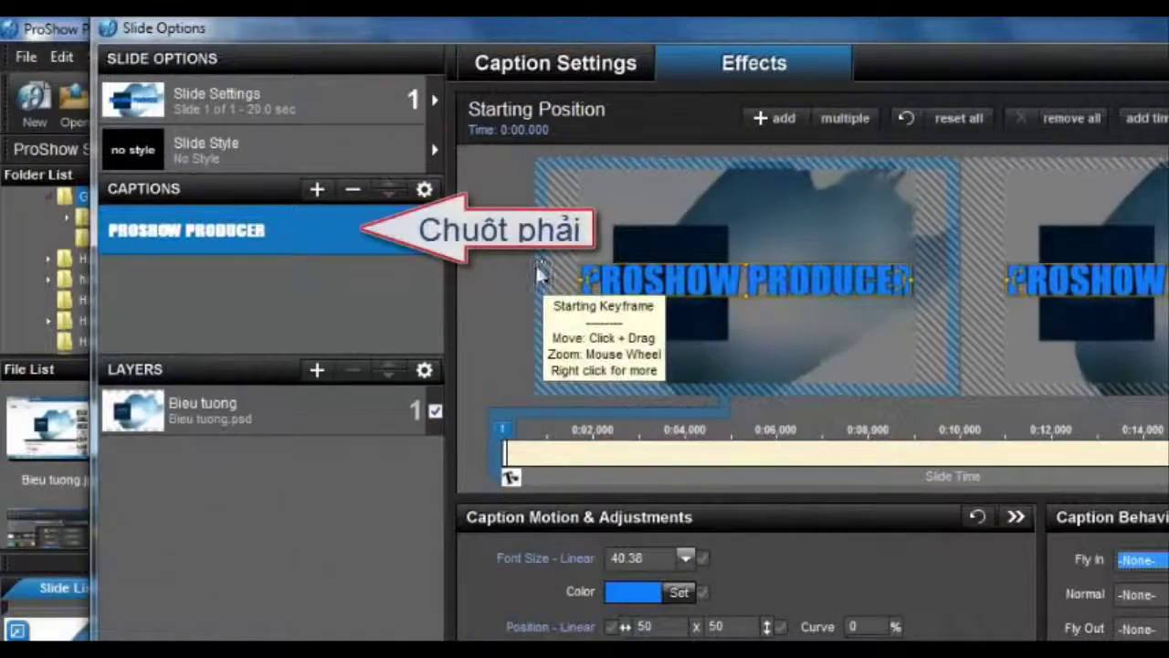
right_click(370, 235)
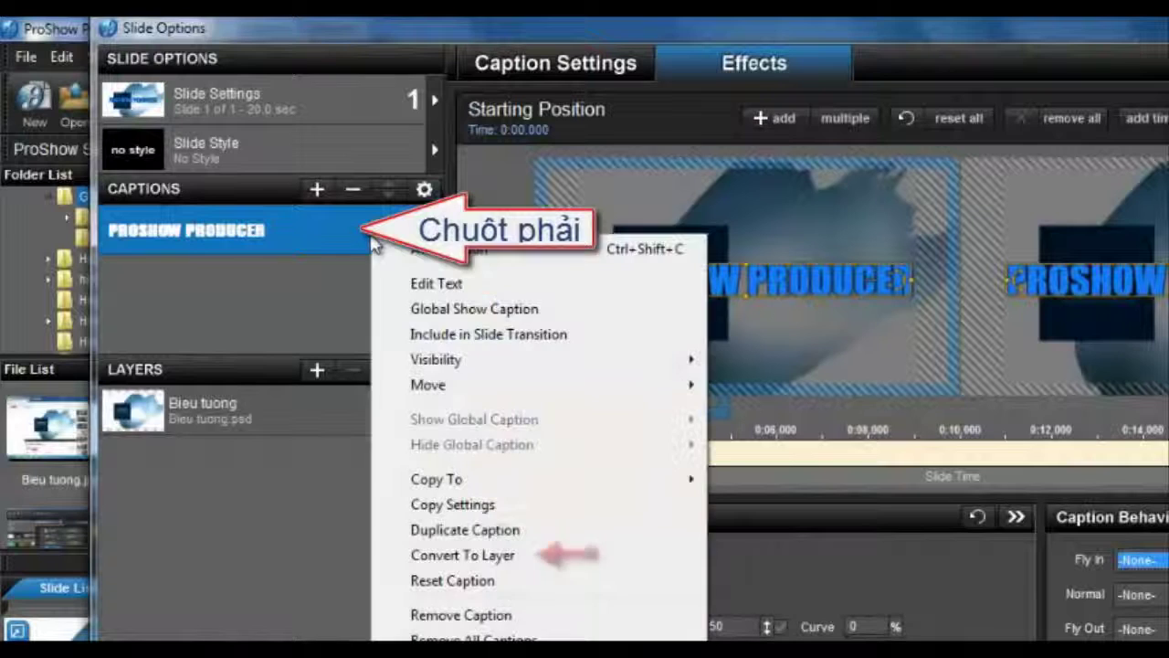
left_click(443, 559)
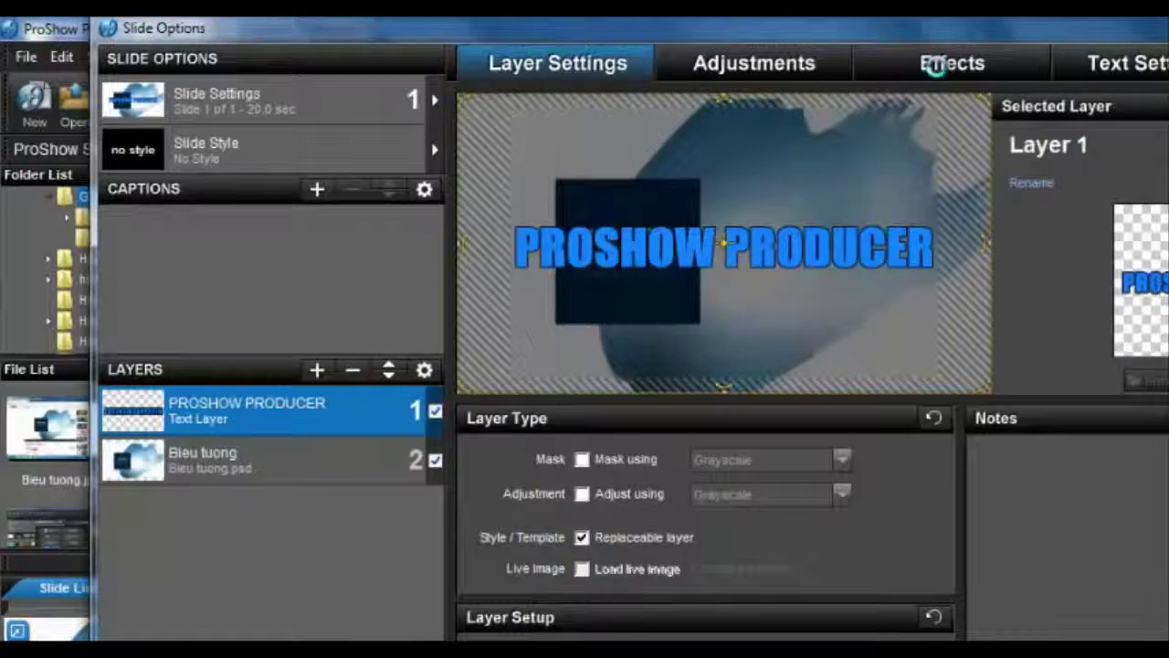
Stretch the text layer at its starting keyframe with Zoom Y at 230% and Zoom X at 80%
left_click(936, 64)
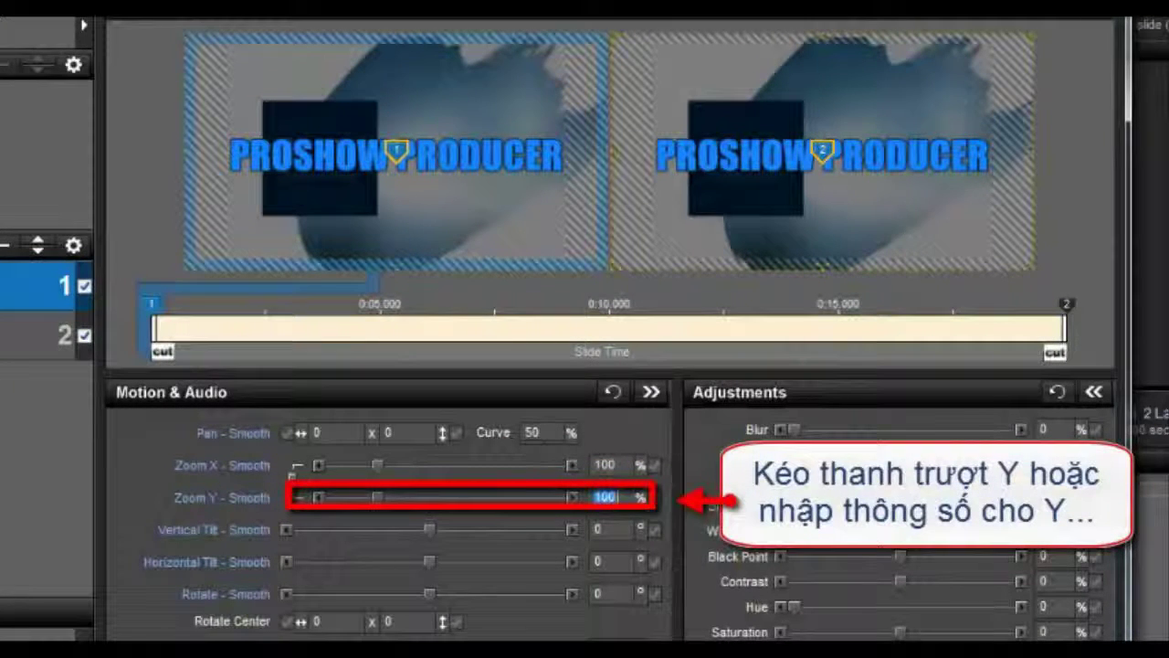
type("230")
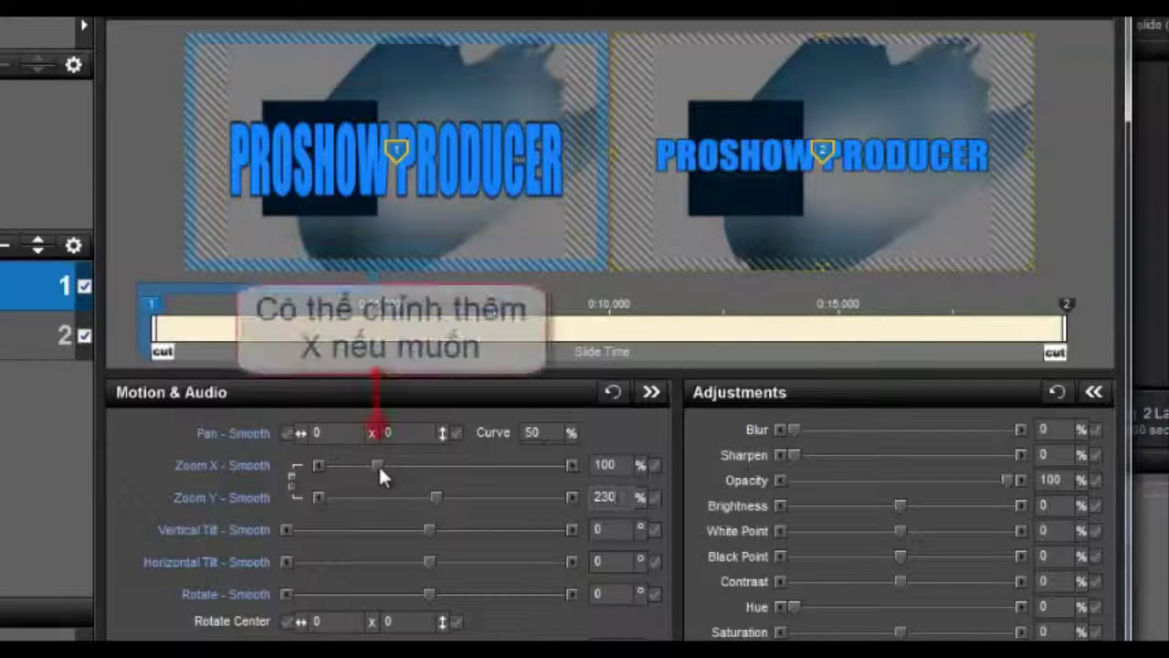
key("Return")
left_click_drag(377, 464, 368, 461)
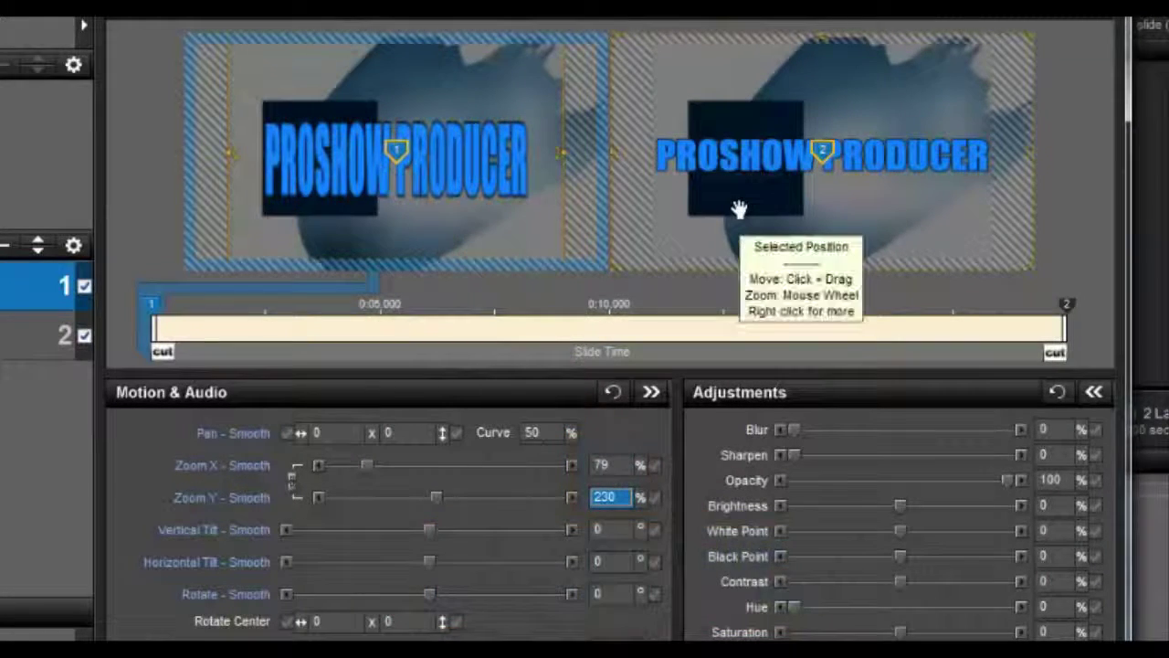
left_click(612, 467)
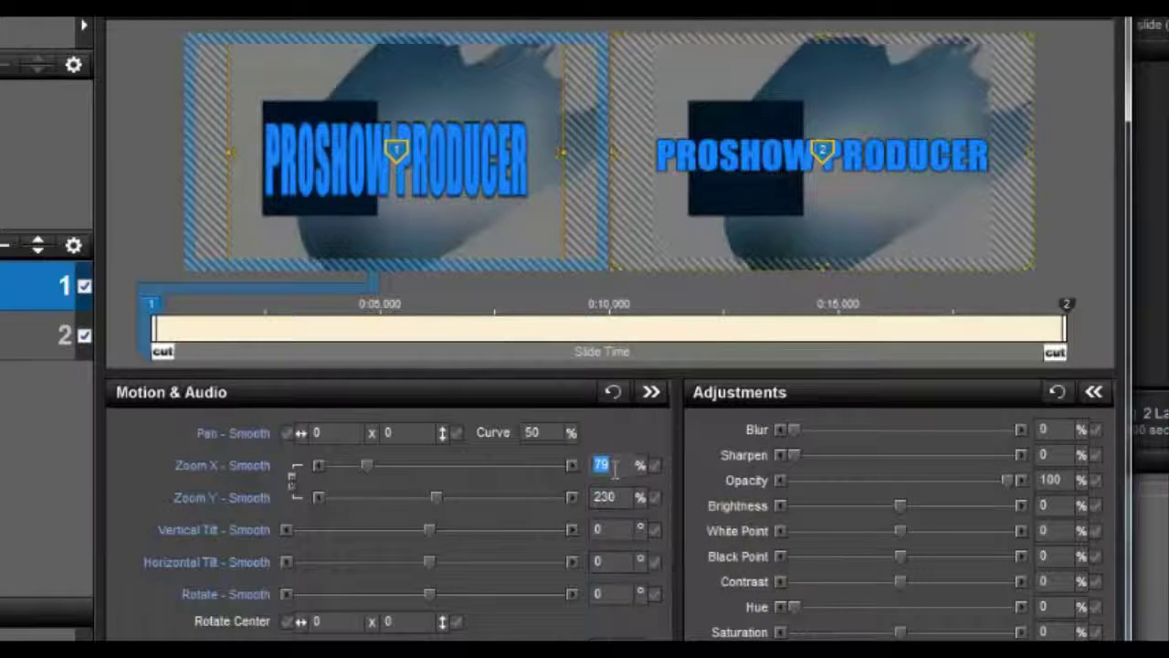
type("80")
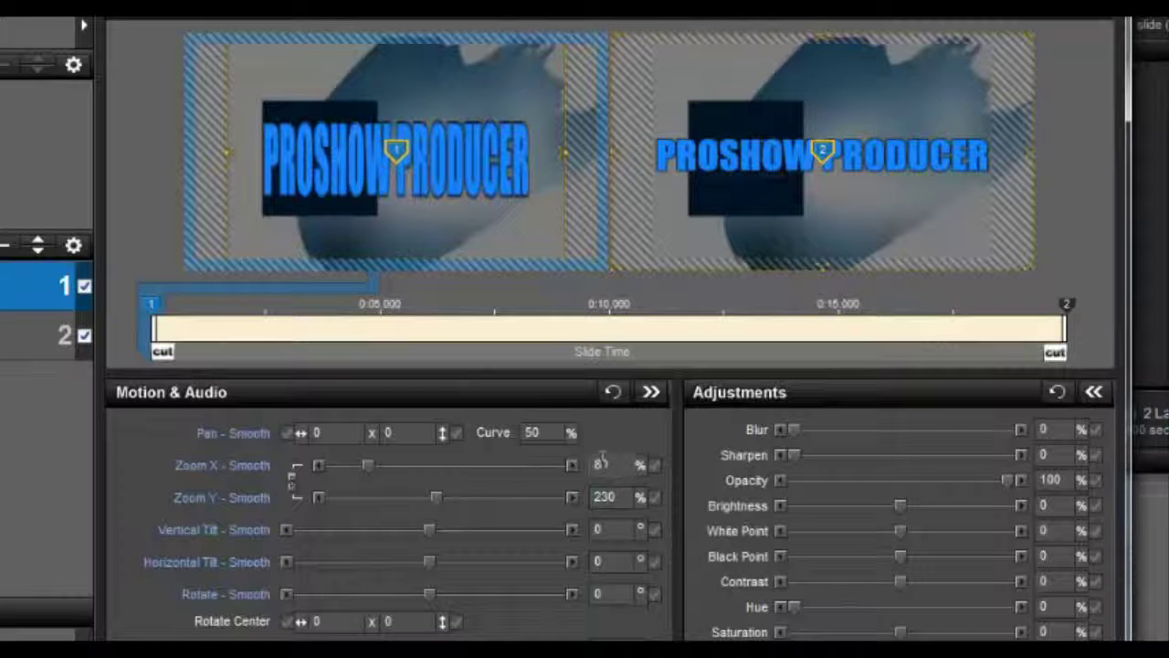
Set the text layer's ending keyframe to Zoom X 80% and Zoom Y 230%
left_click(818, 178)
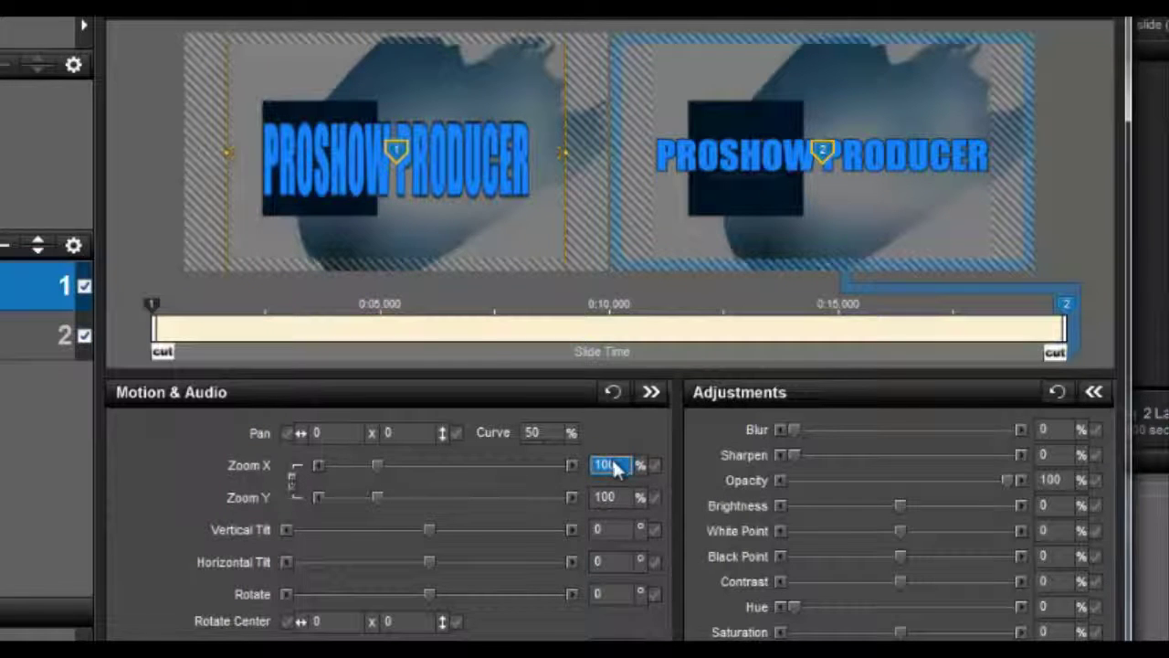
left_click(618, 465)
type("80")
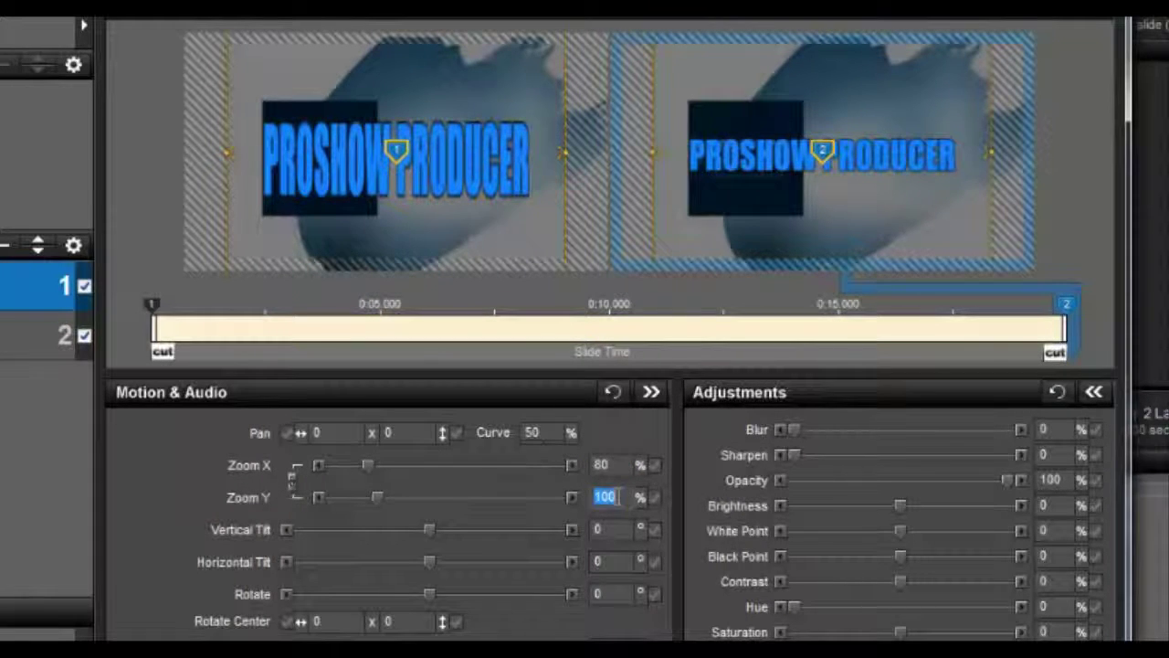
type("230")
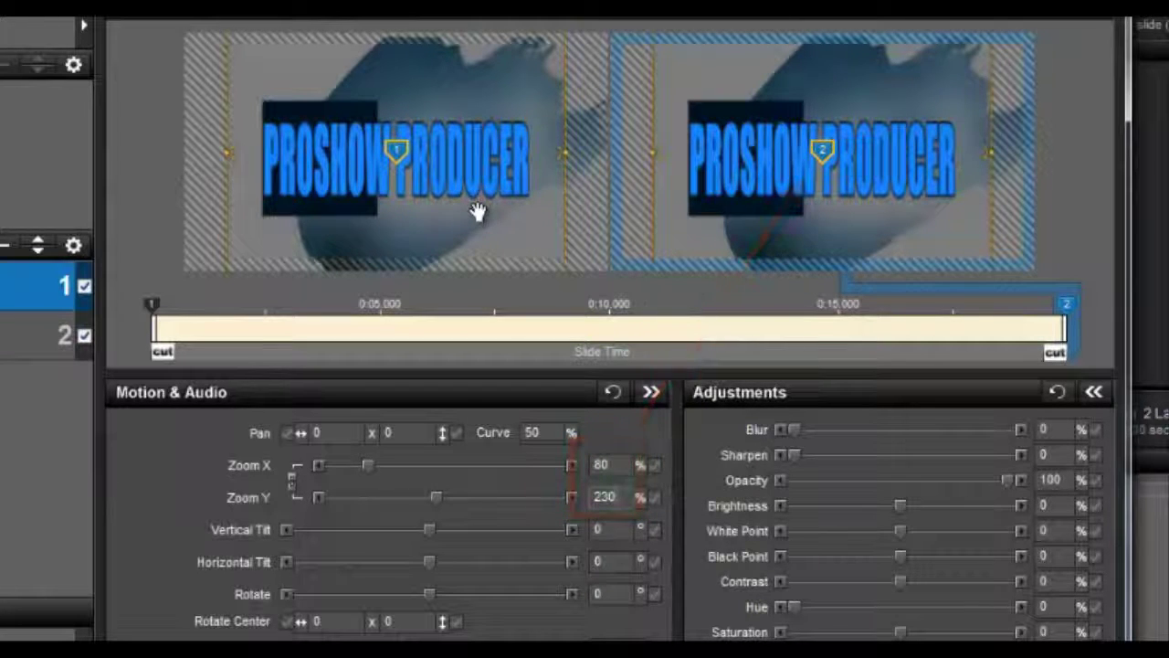
Set the starting keyframe's horizontal pan to -90, then select the ending keyframe and preview the slide's motion
left_click(432, 231)
left_click(347, 433)
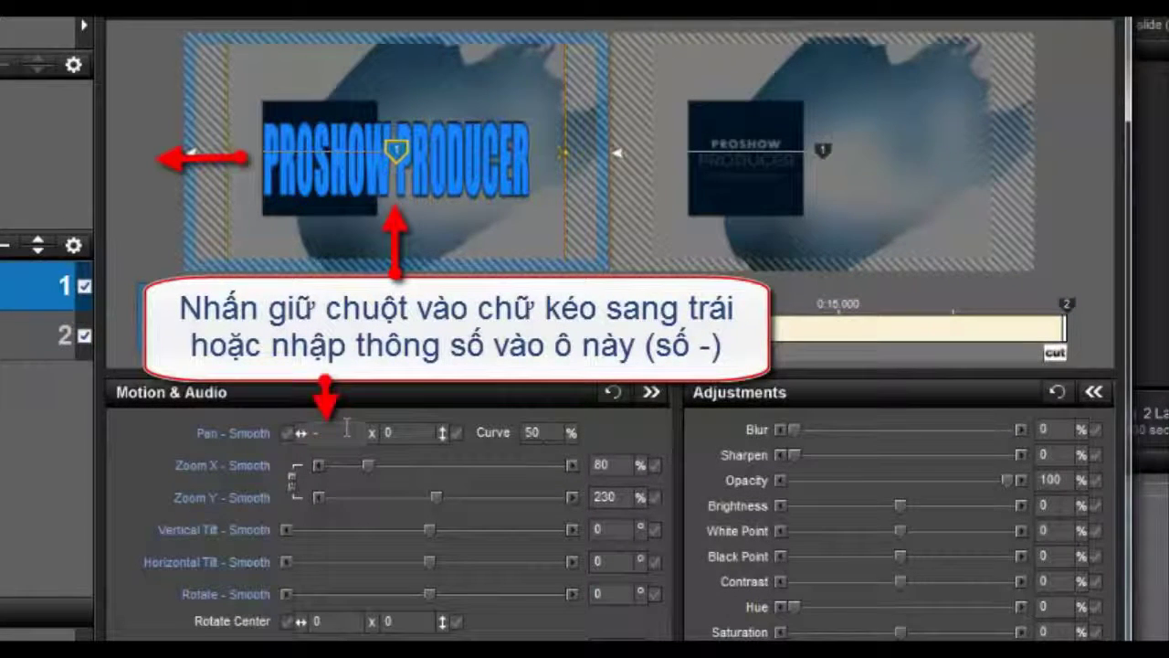
type("-90")
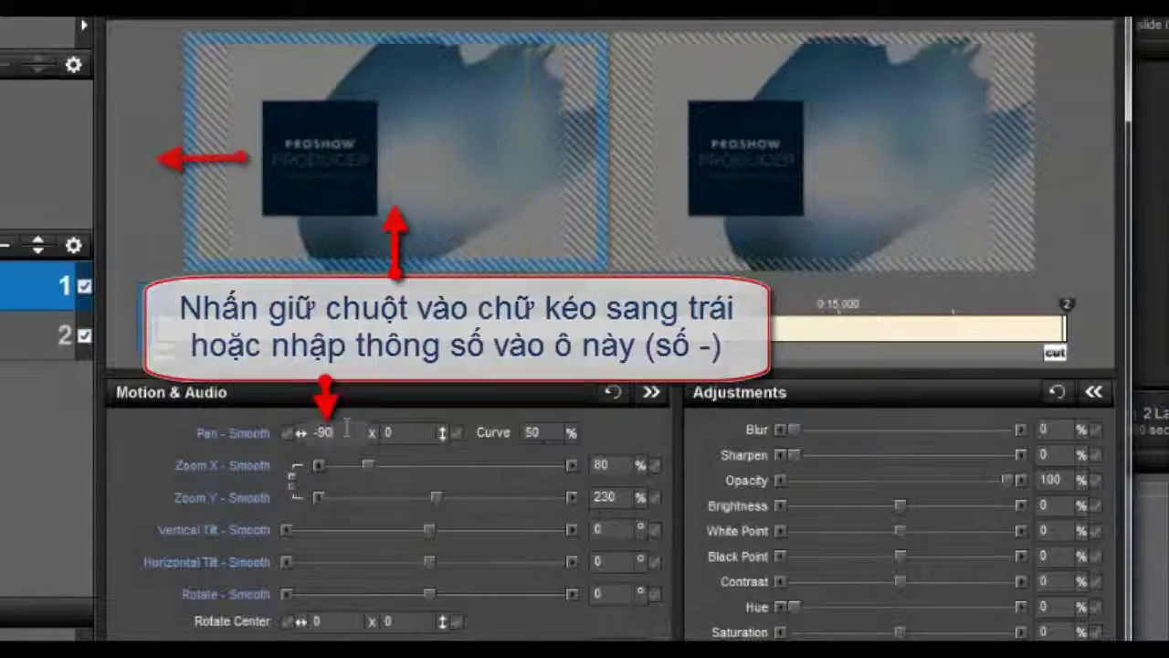
left_click(795, 187)
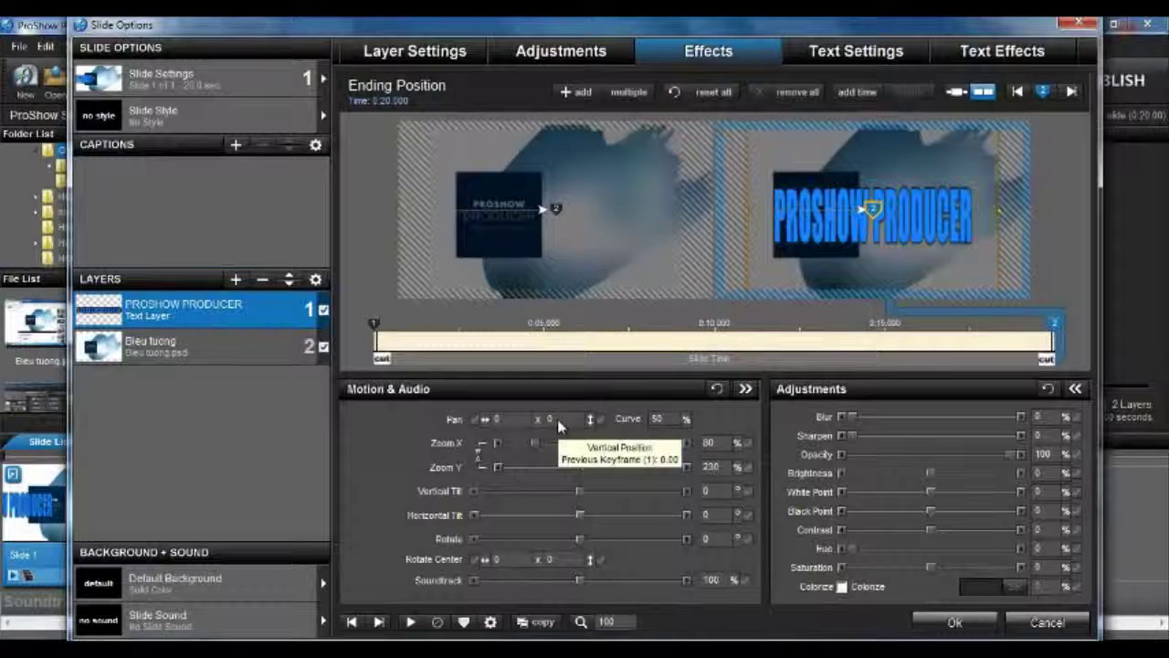
left_click(409, 623)
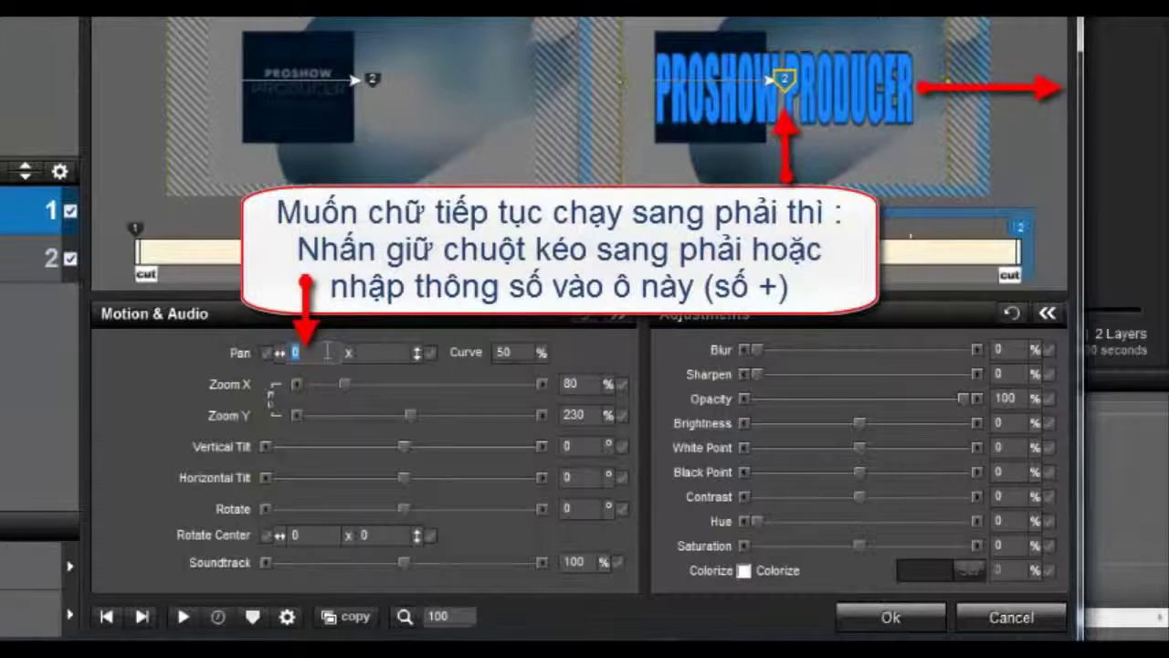
Set the ending keyframe's horizontal pan to 90 and preview the text crossing the slide
type("9")
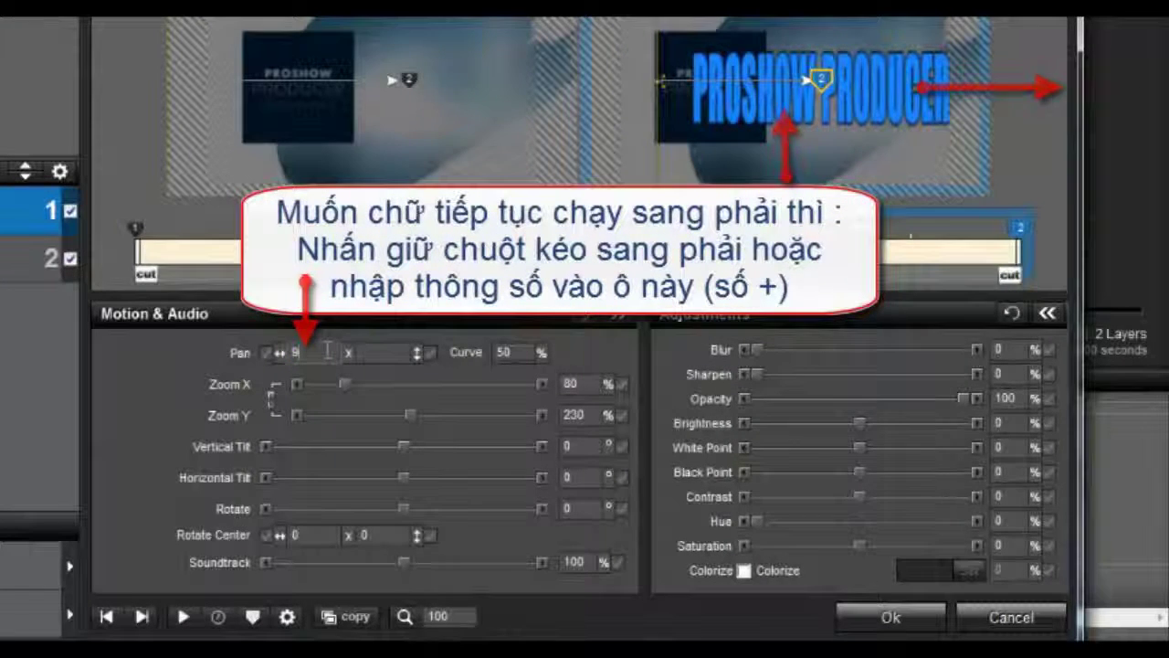
type("0")
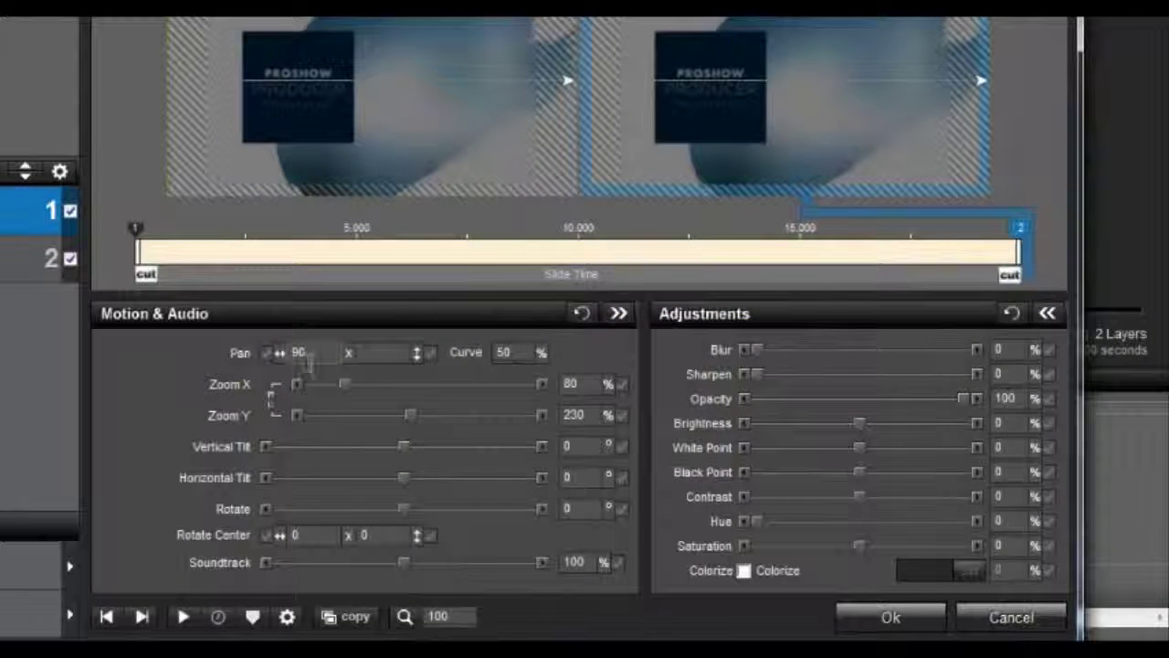
left_click(182, 618)
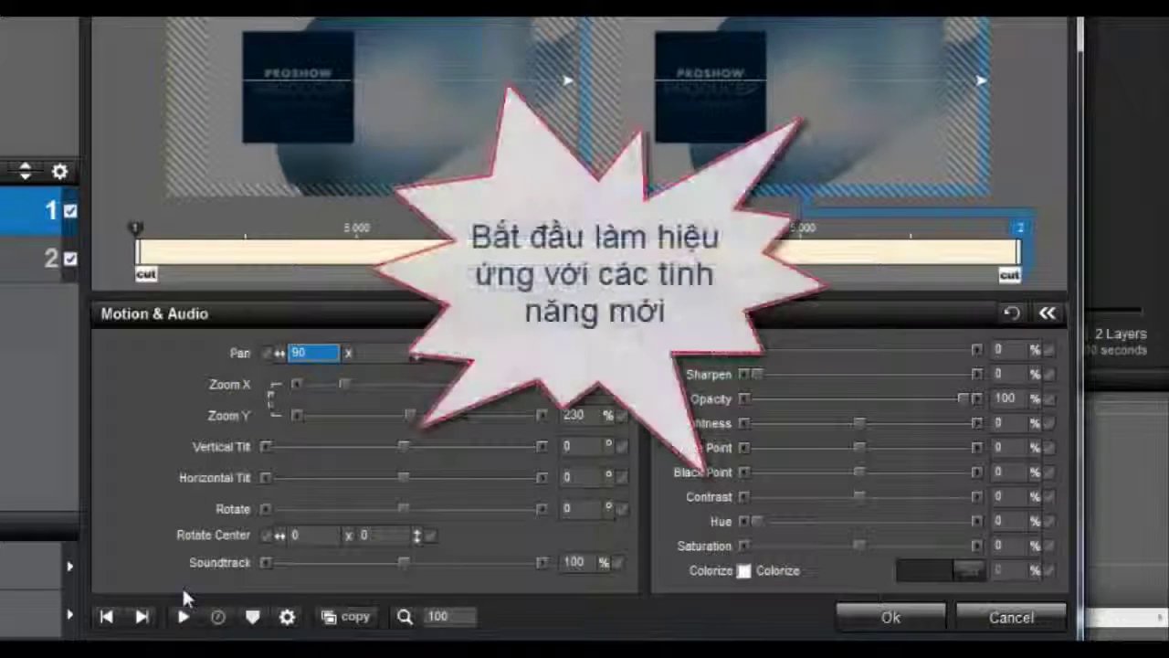
Return the ending keyframe's horizontal pan to 0
left_click(313, 353)
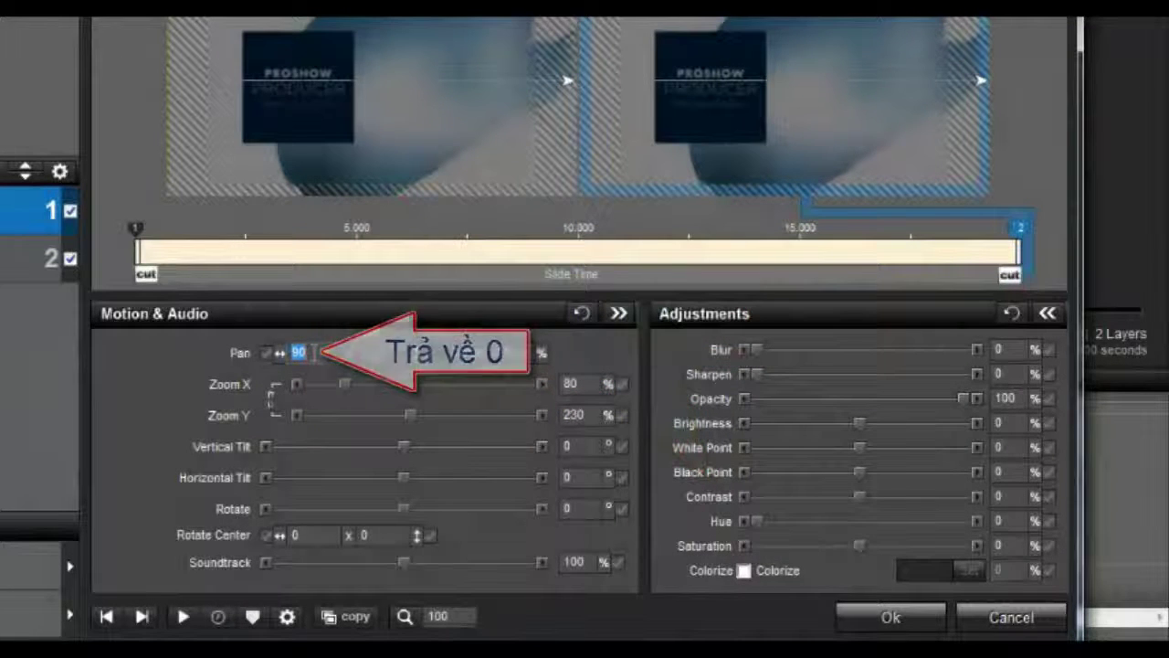
type("0")
key("Return")
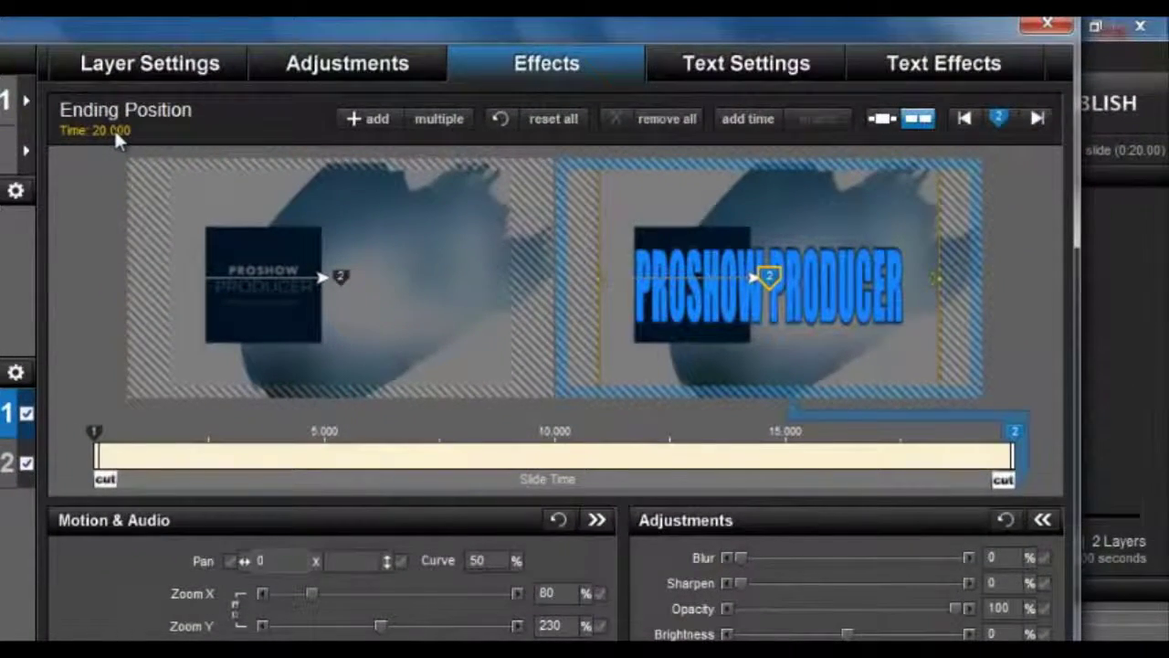
Set the text layer's ending keyframe time to 10.000 seconds
left_click(114, 128)
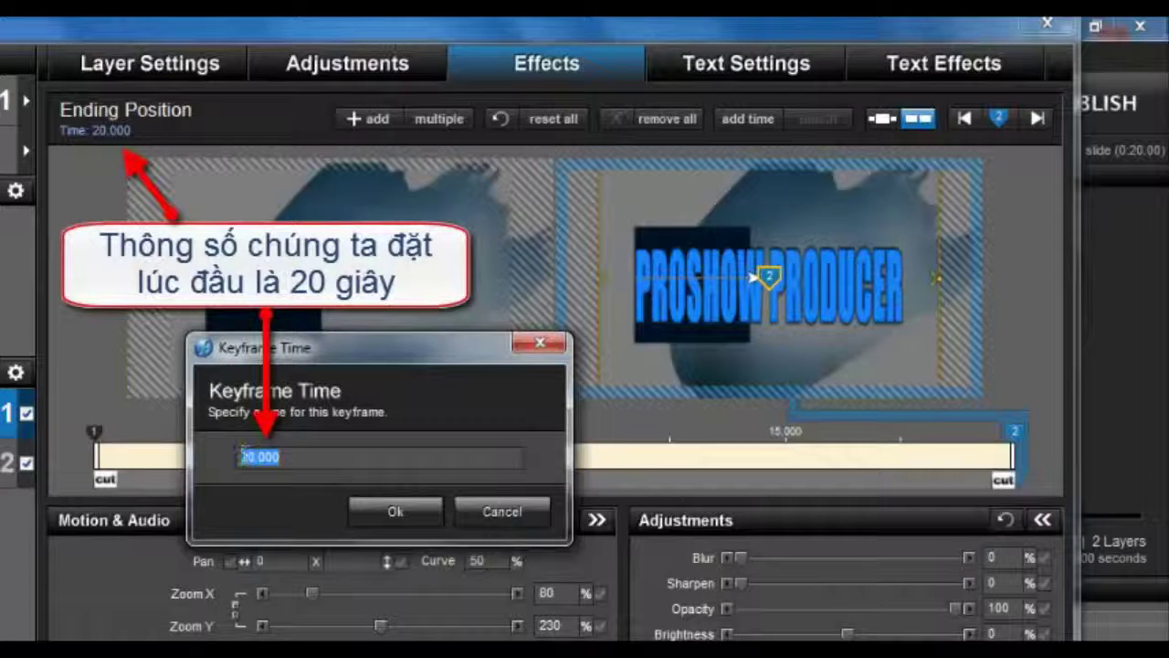
left_click(244, 456)
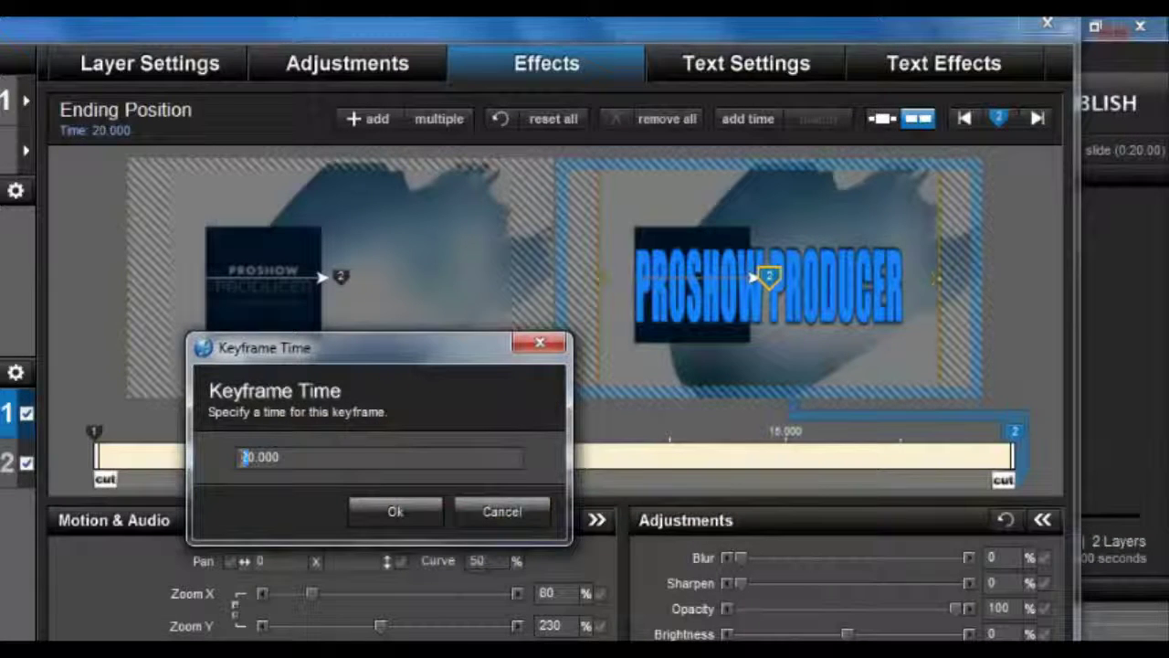
left_click(395, 513)
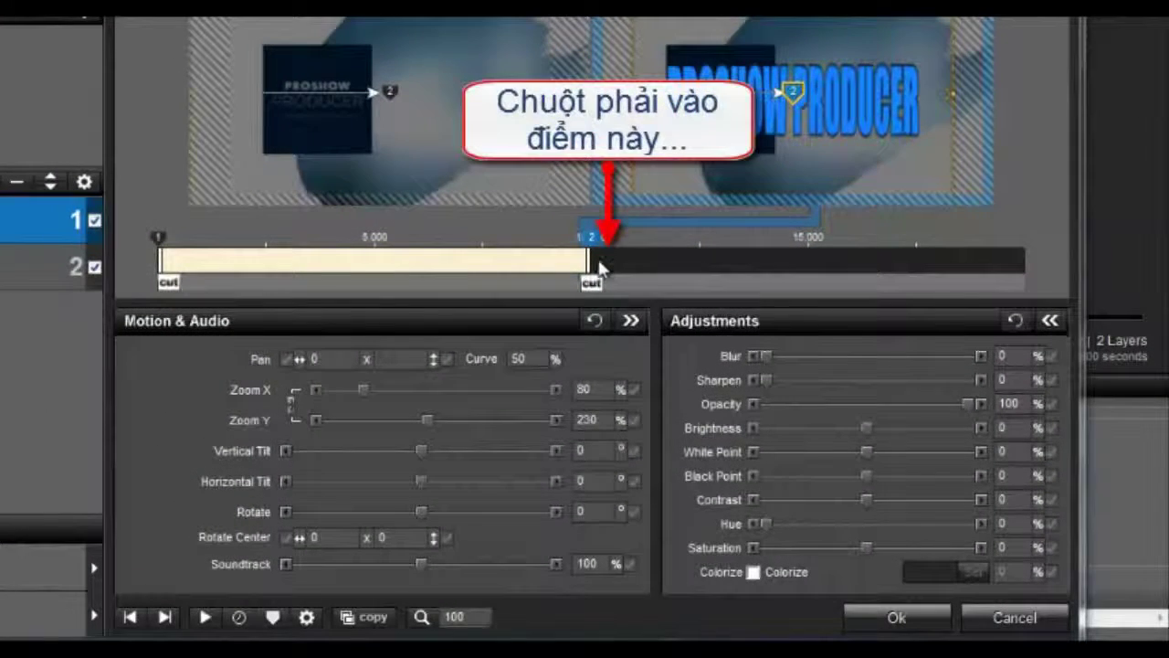
Pause the text's motion after the second keyframe and set the resulting third keyframe's time to 11.000
right_click(600, 266)
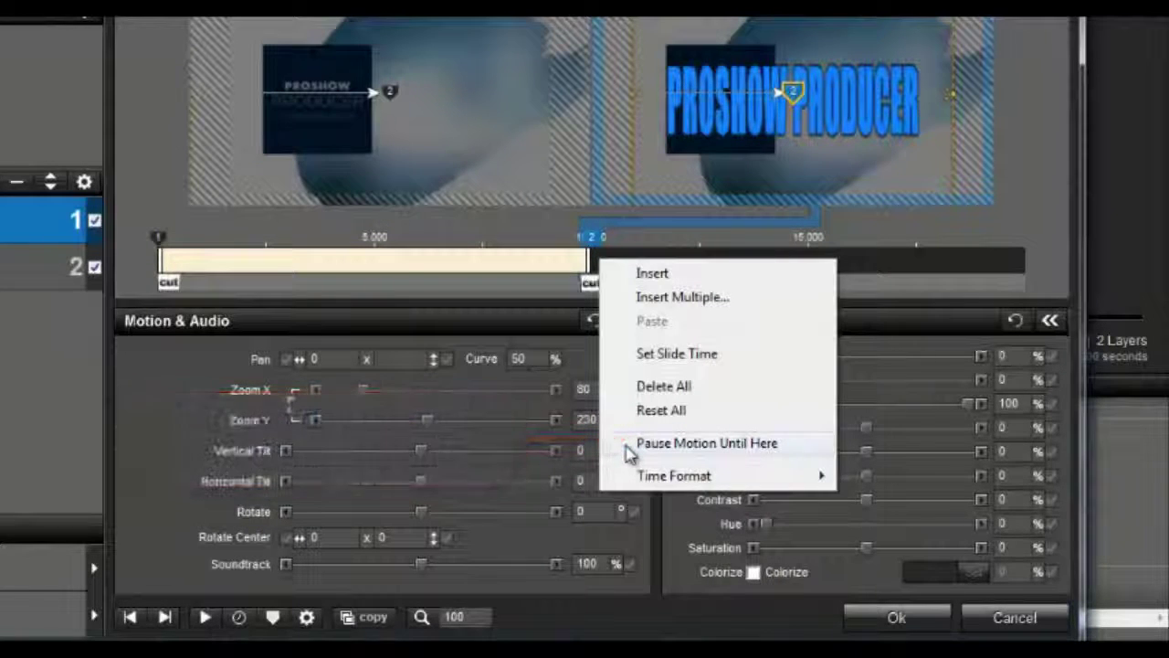
left_click(626, 445)
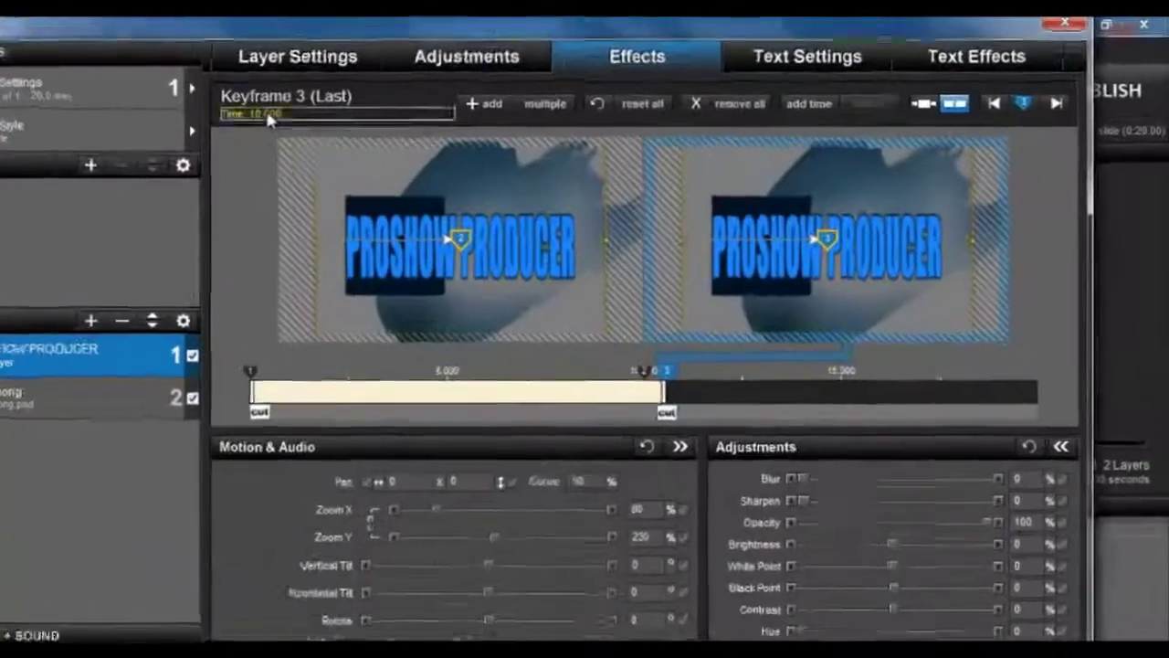
left_click(489, 126)
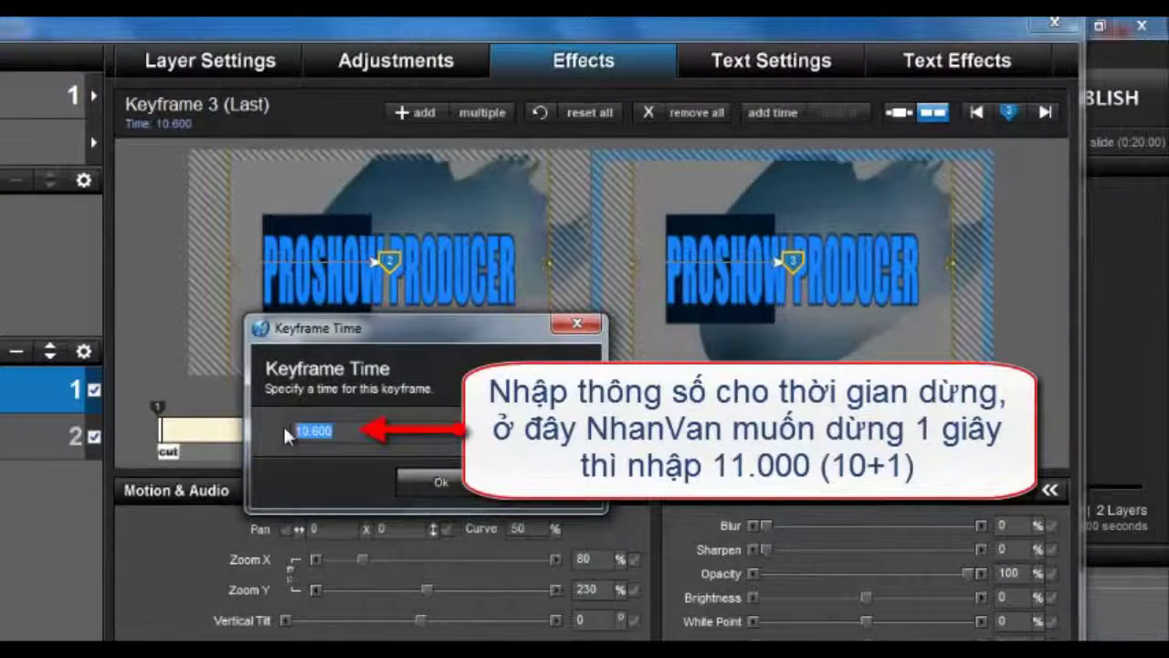
type("11.000")
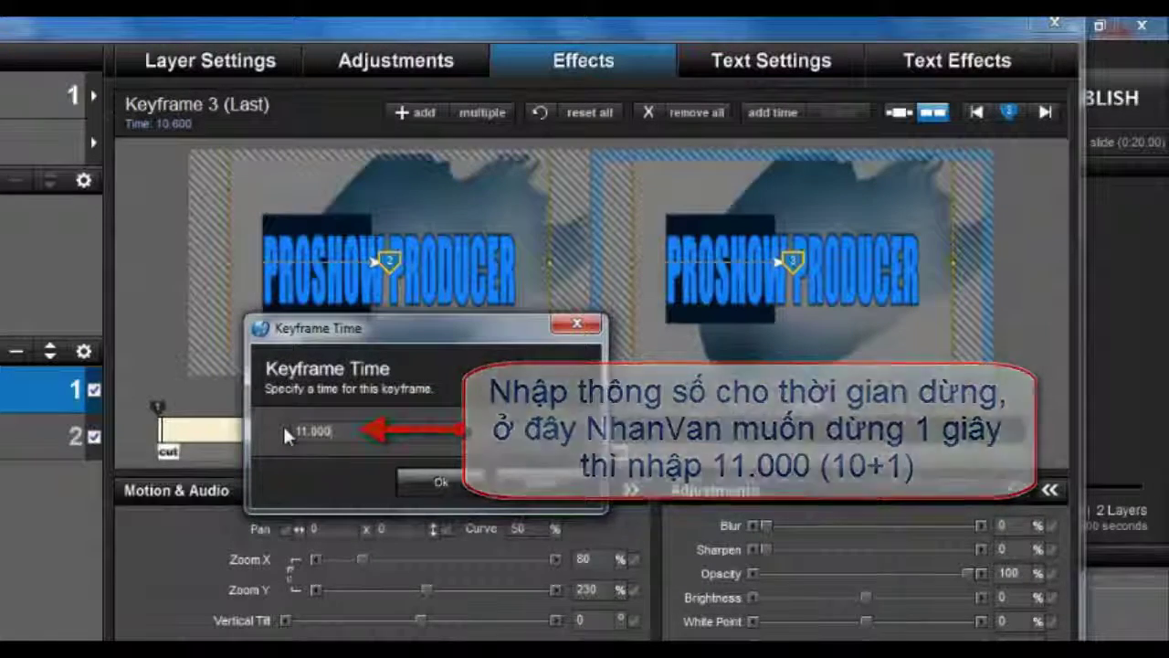
left_click(411, 489)
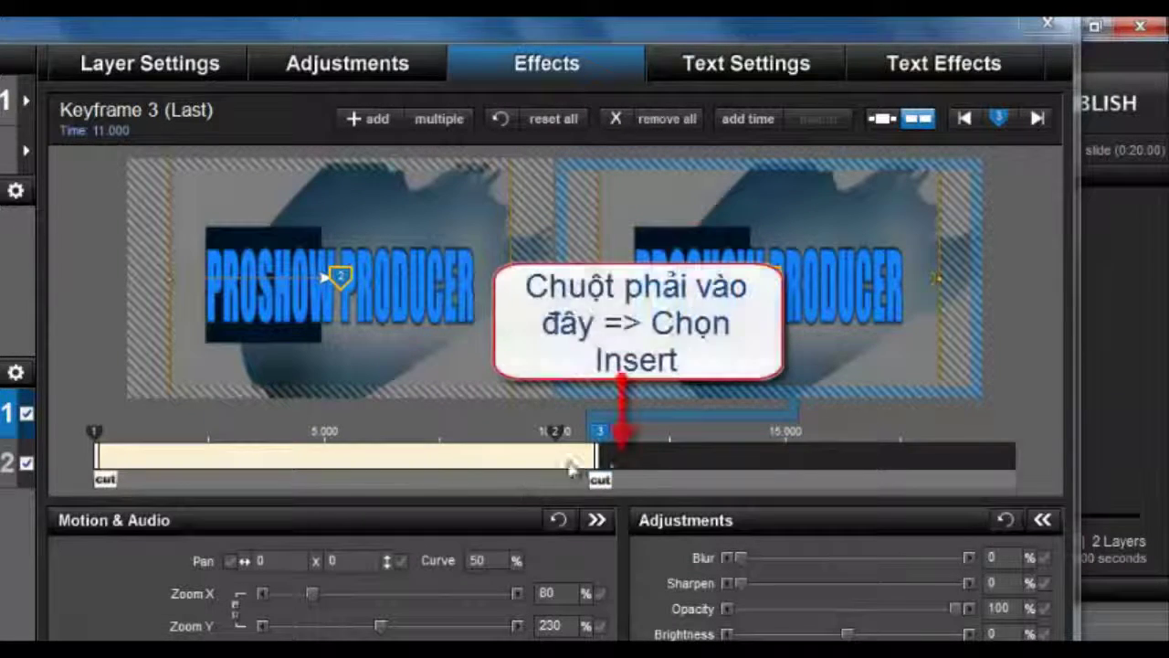
Insert a fourth keyframe after the third and set its time to 13.000
right_click(615, 456)
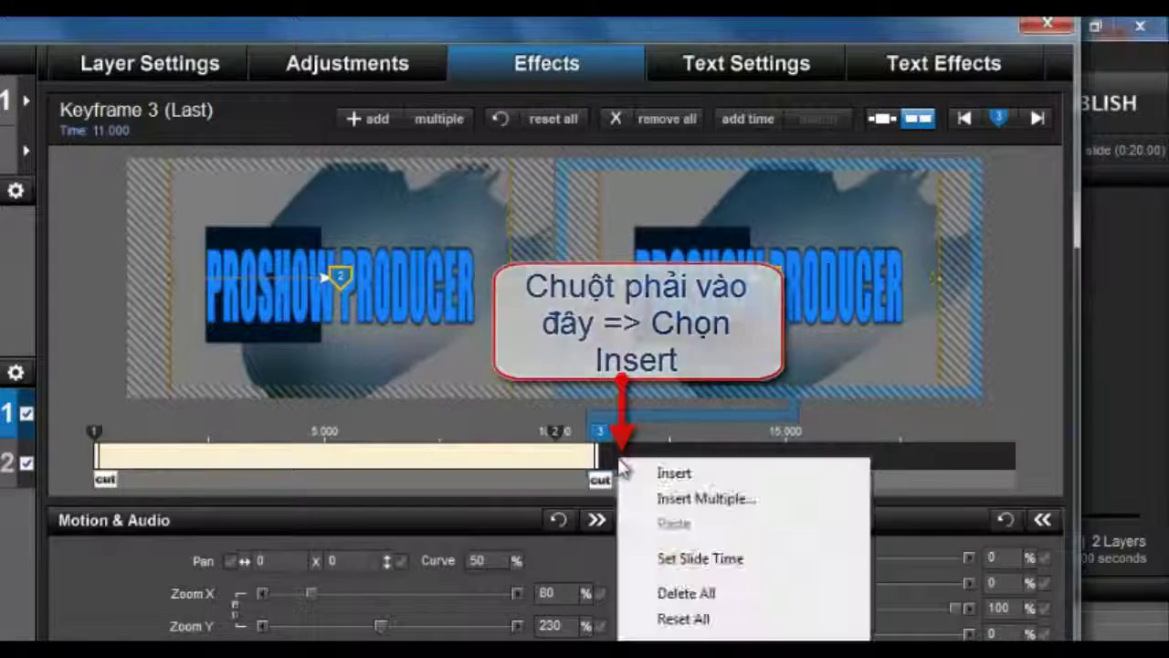
left_click(672, 473)
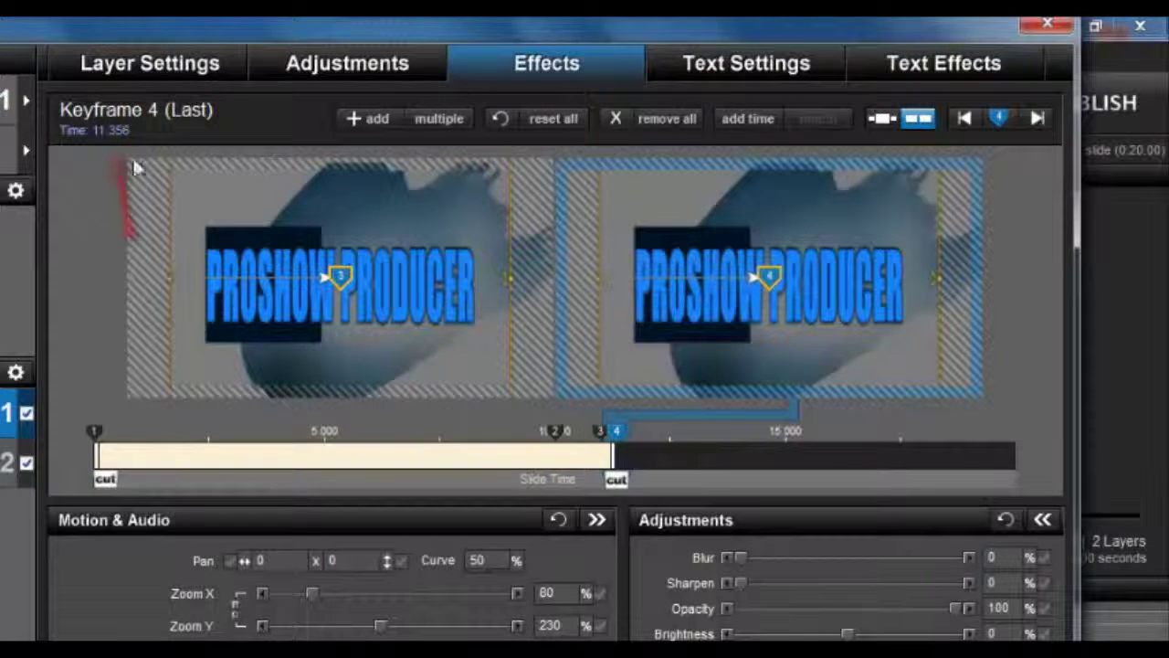
left_click(104, 129)
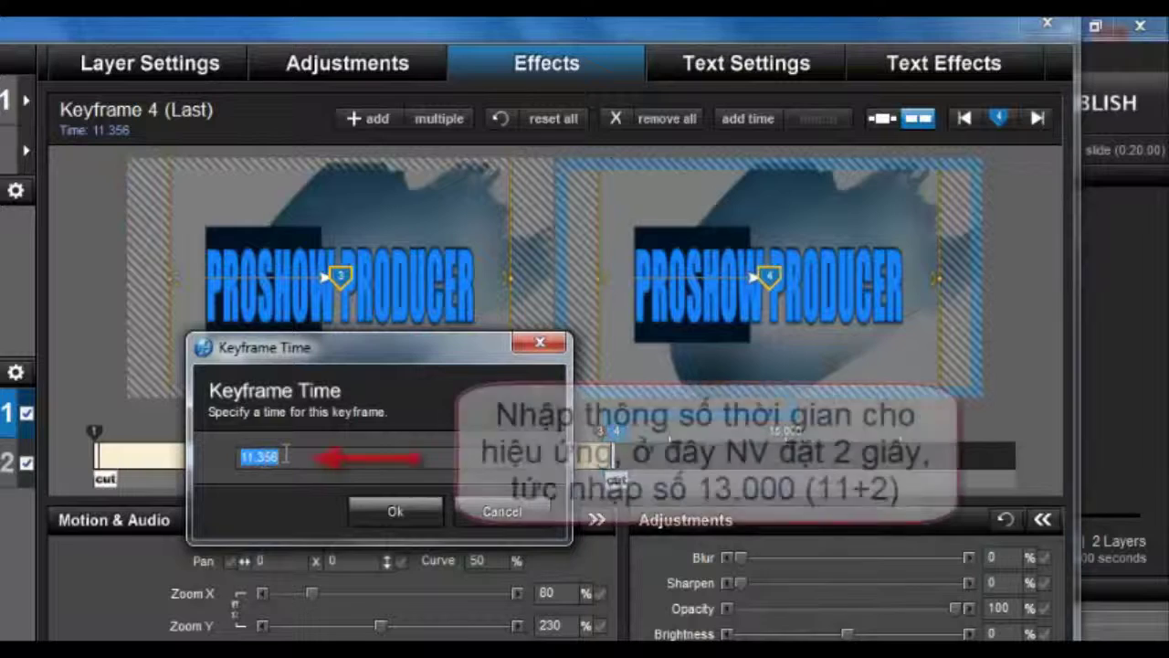
type("13")
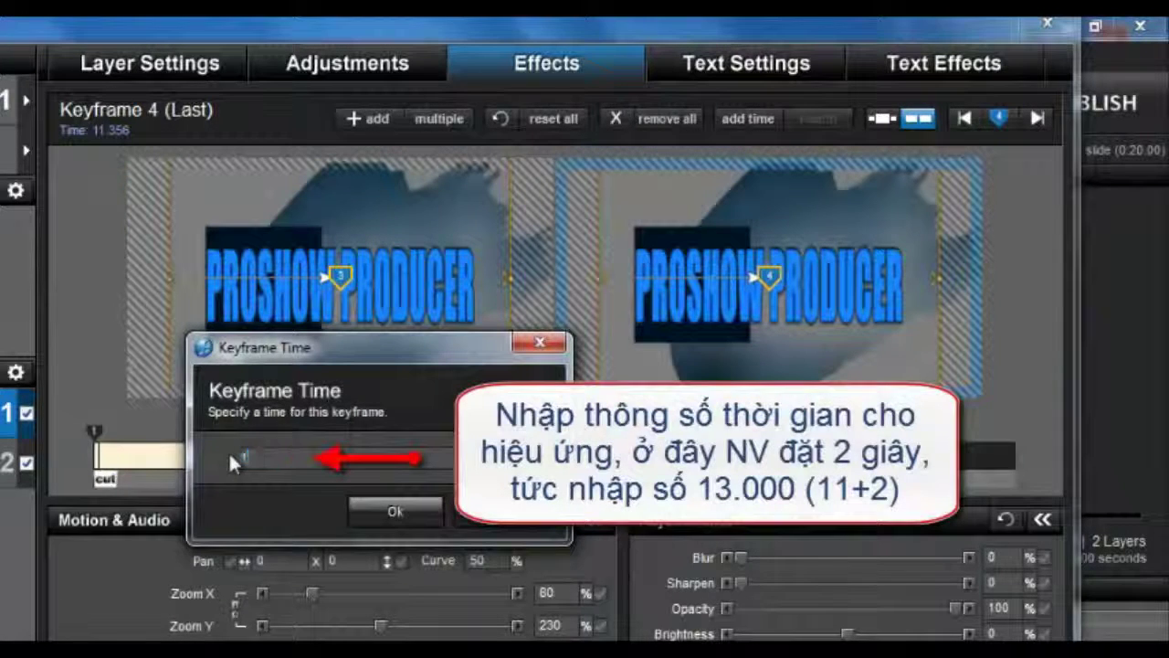
type(".000")
left_click(384, 514)
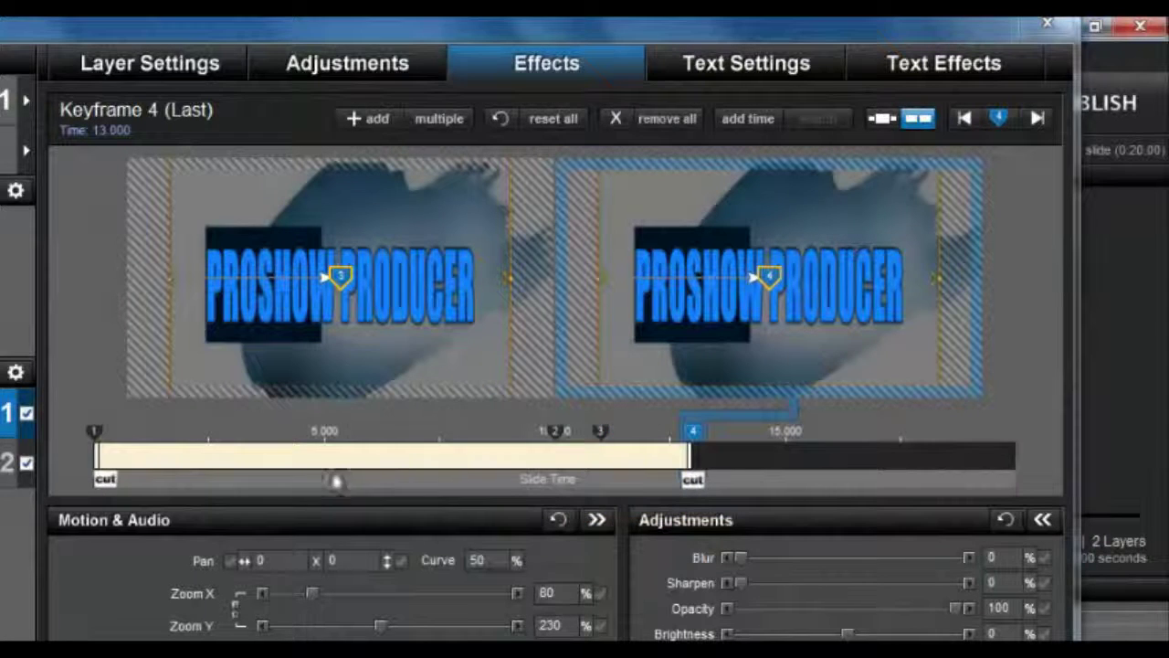
Insert a fifth keyframe at the slide's end, 20.000 seconds, with horizontal pan 90, and preview the slide
right_click(720, 464)
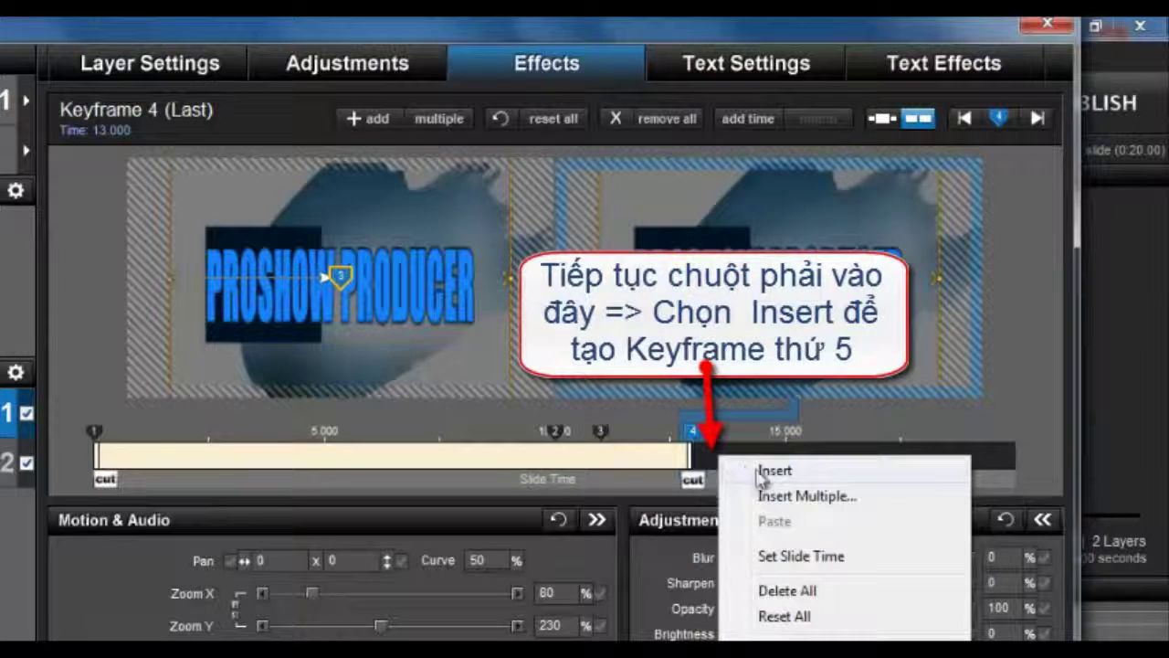
left_click(760, 472)
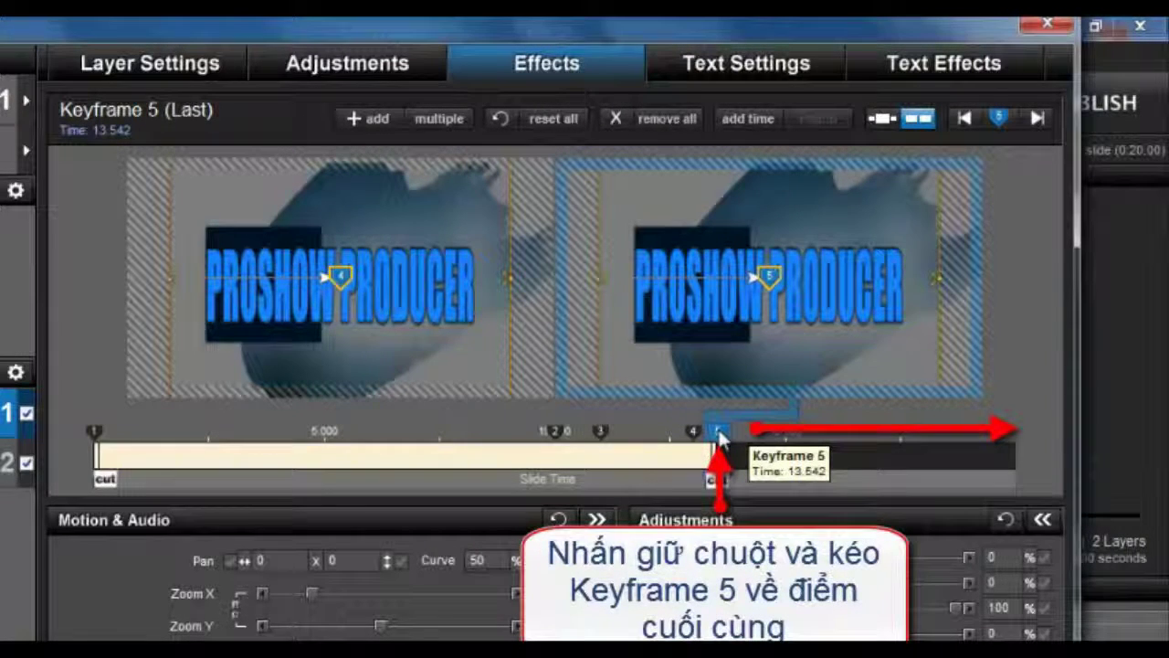
left_click_drag(720, 435, 1036, 425)
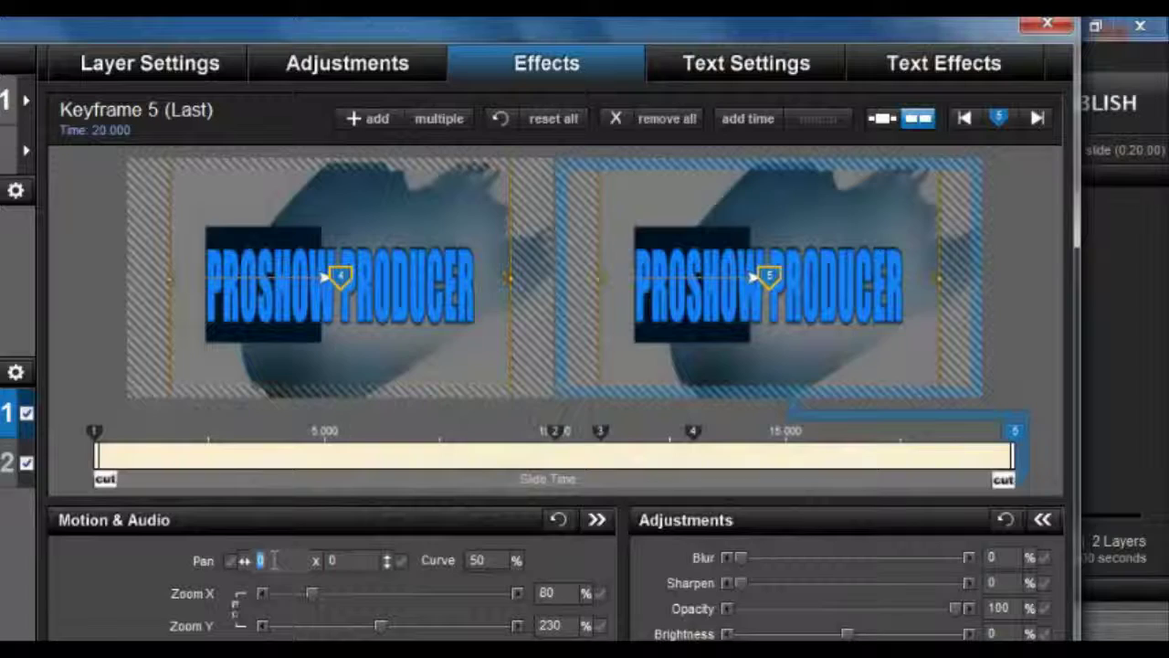
type("90")
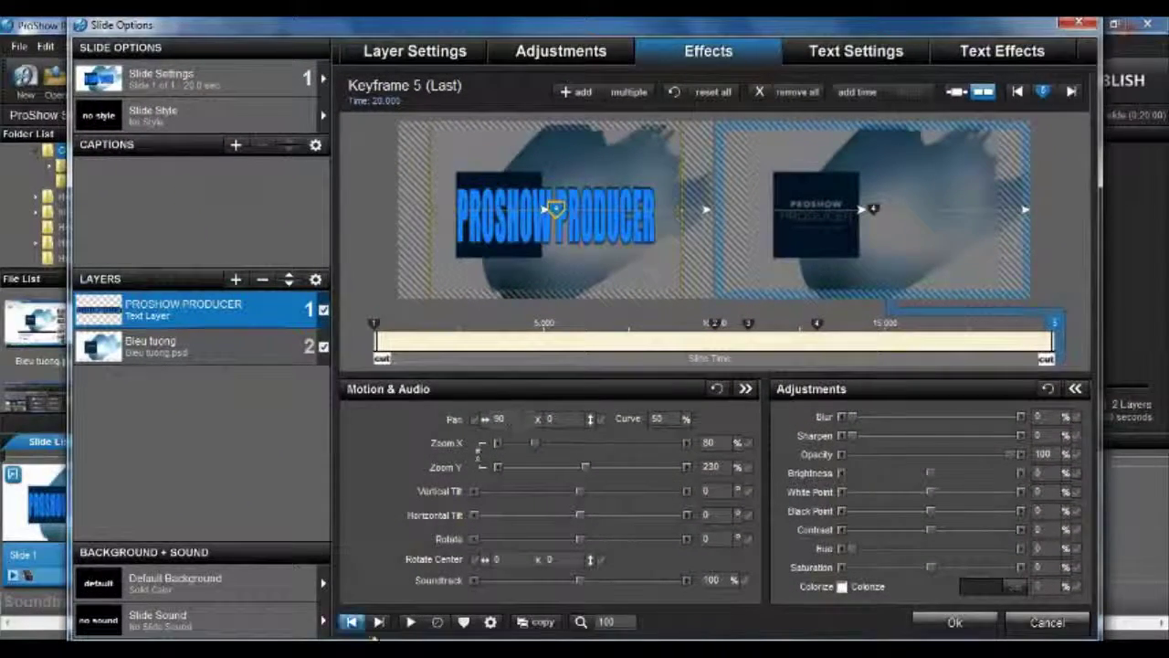
left_click(410, 622)
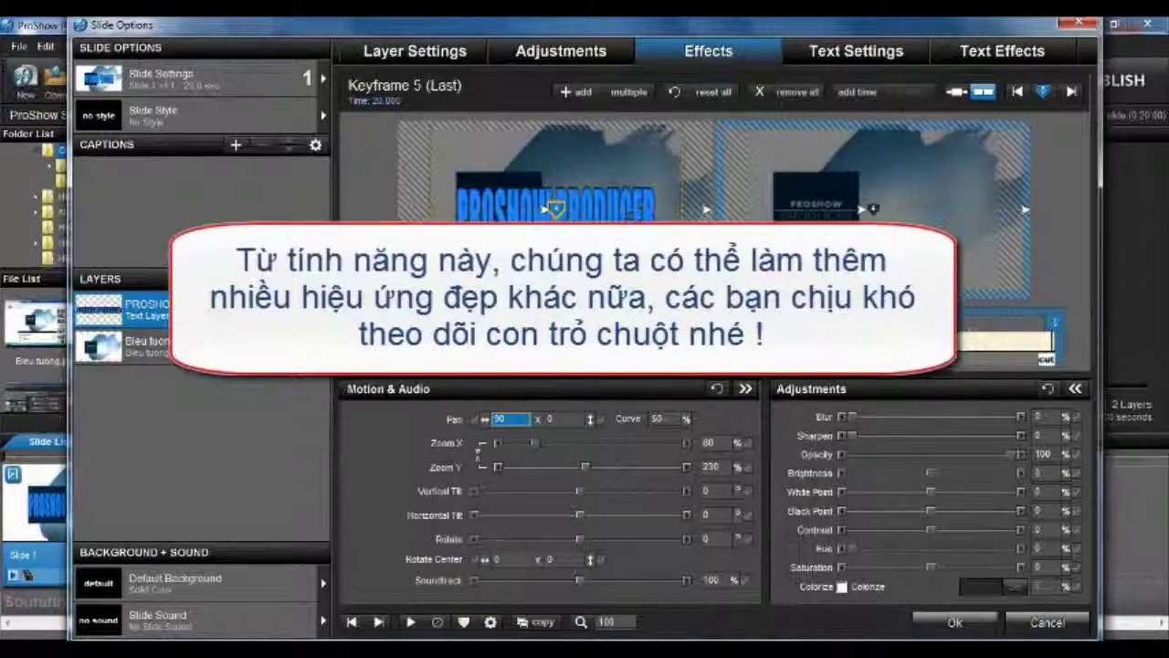
Set keyframe 3's Horizontal Tilt to 360° and preview the text's spin
left_click(750, 327)
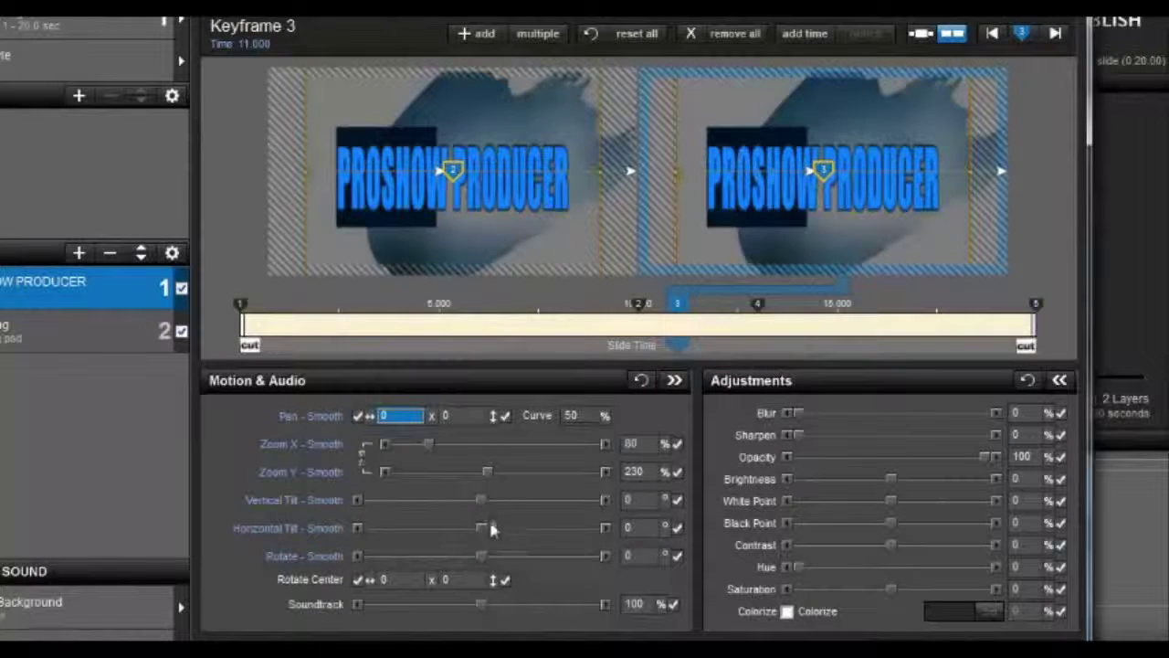
mouse_move(481, 530)
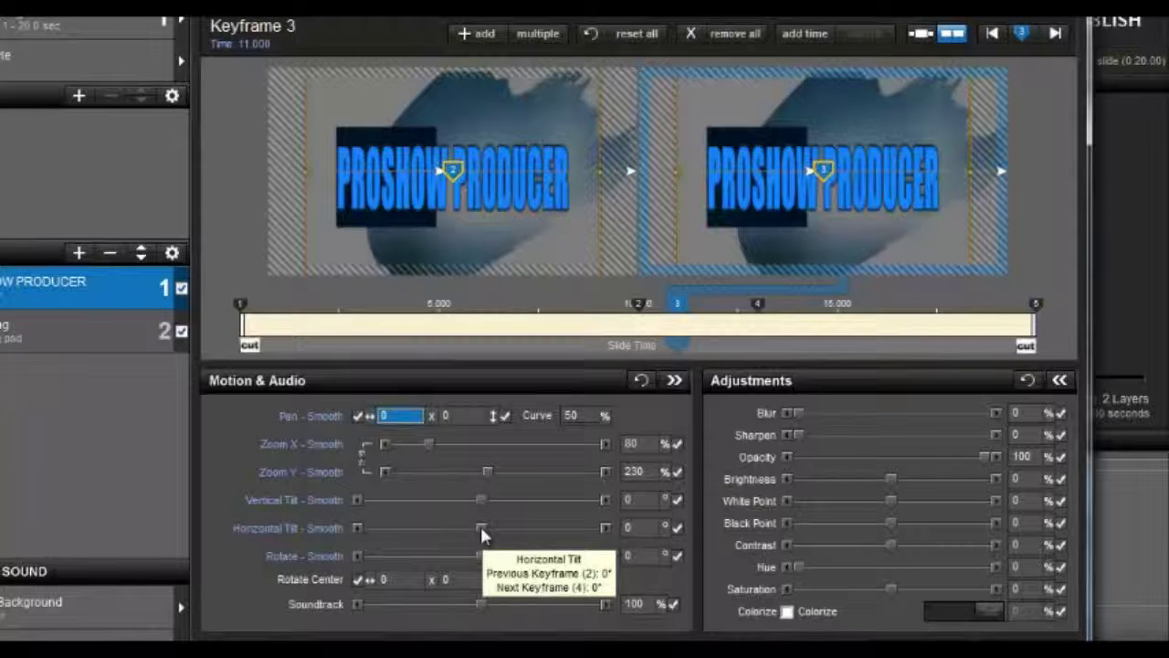
left_click_drag(482, 528, 611, 536)
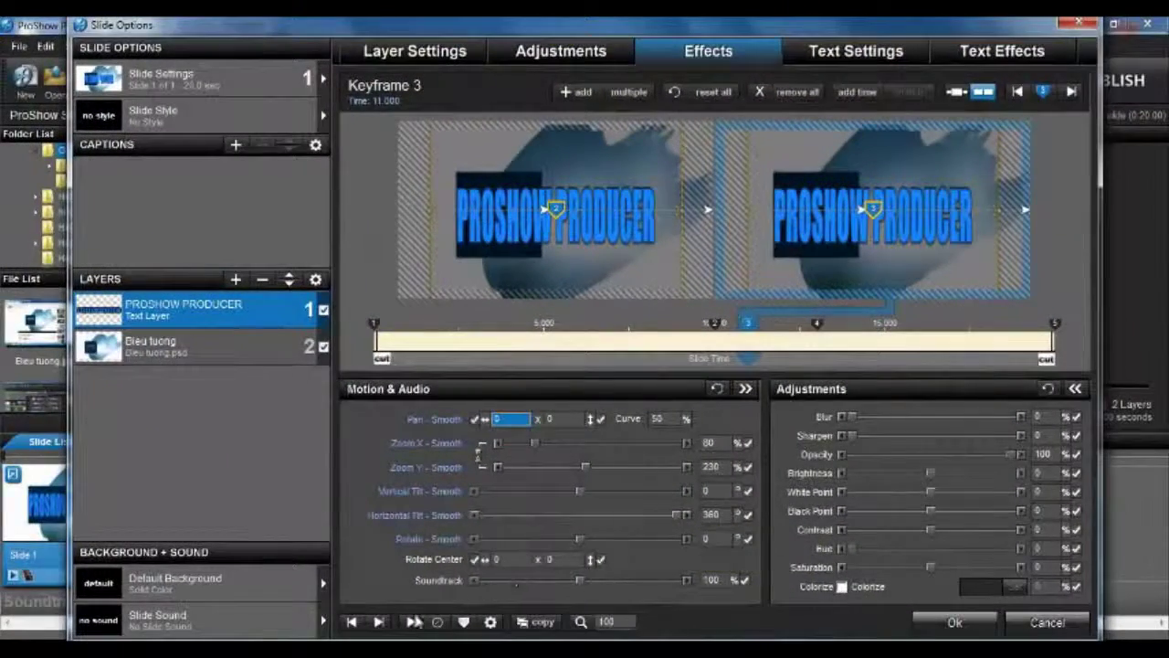
left_click(409, 622)
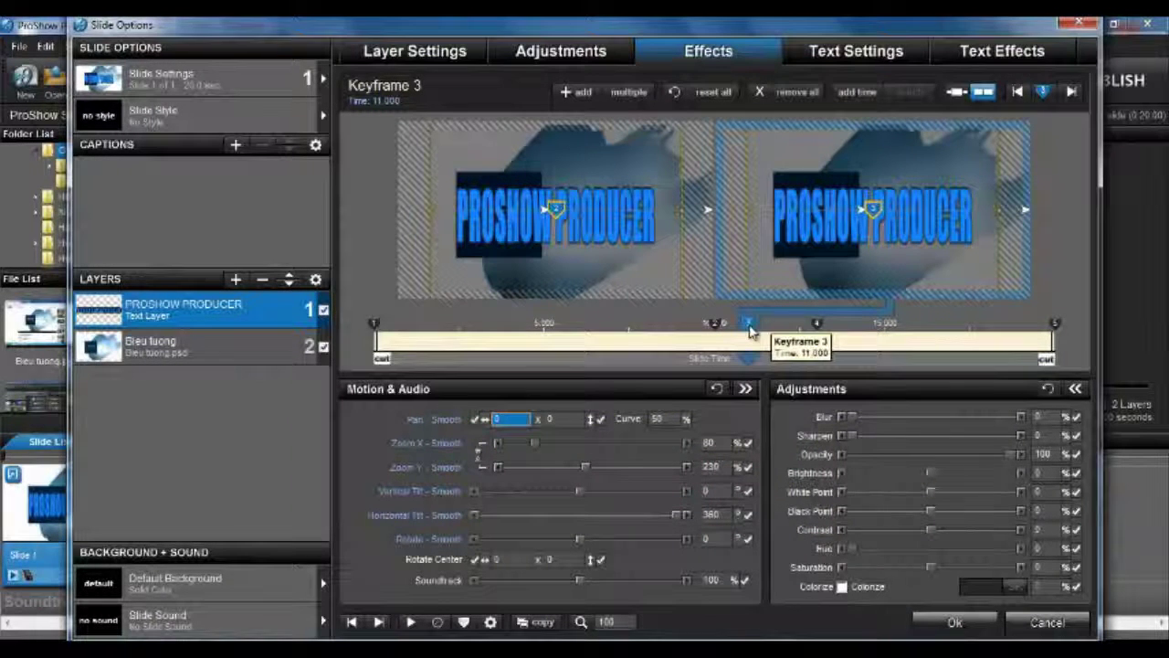
Set keyframe 4's time to 12.000 and preview the slide
left_click(815, 326)
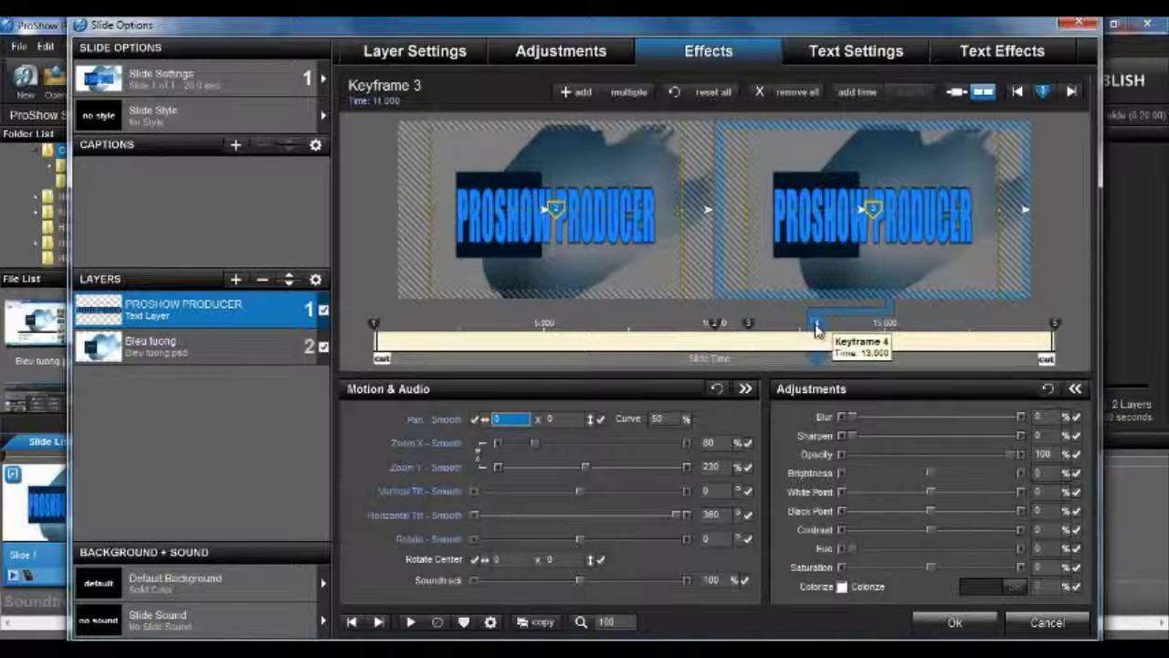
left_click(390, 105)
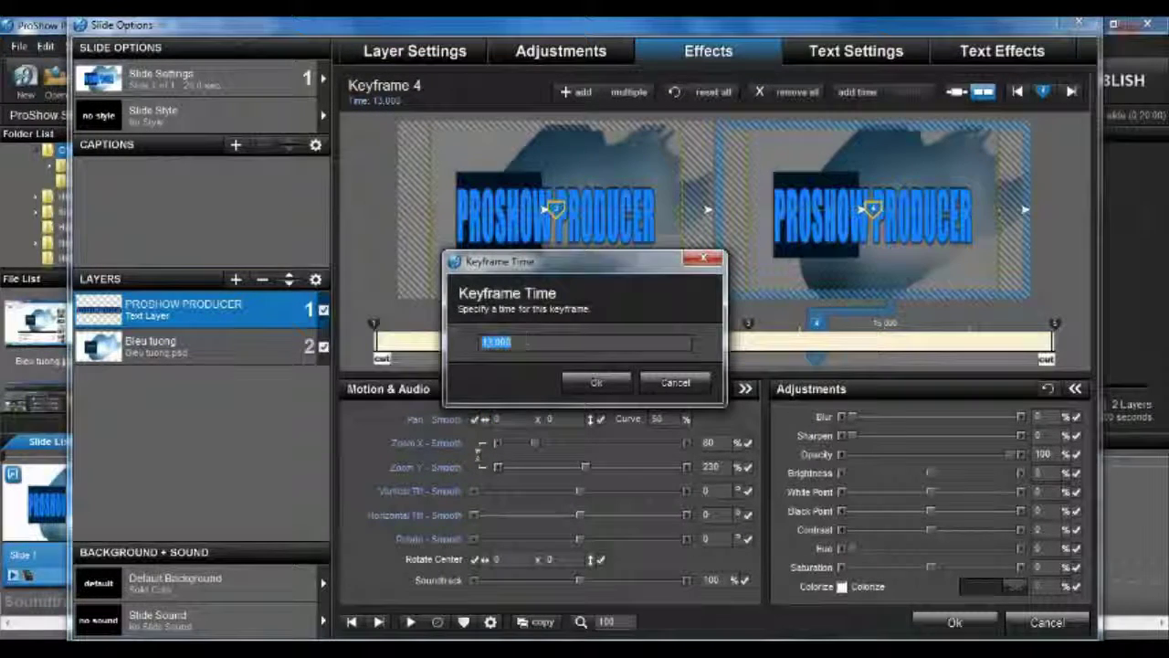
type("1")
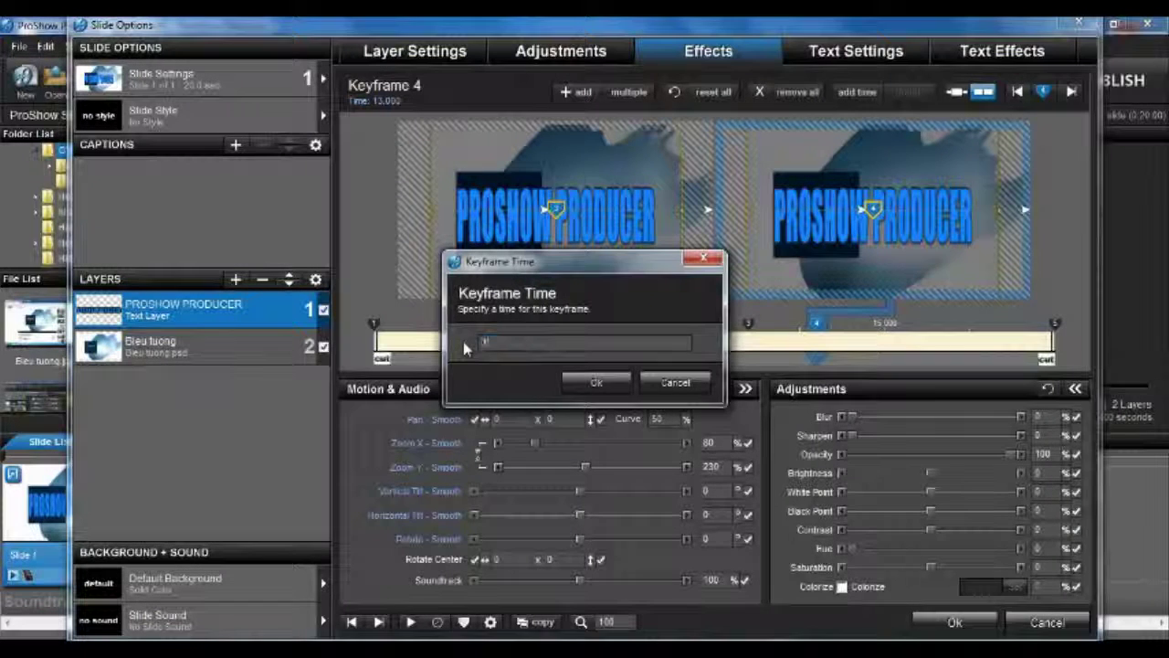
type("2.000")
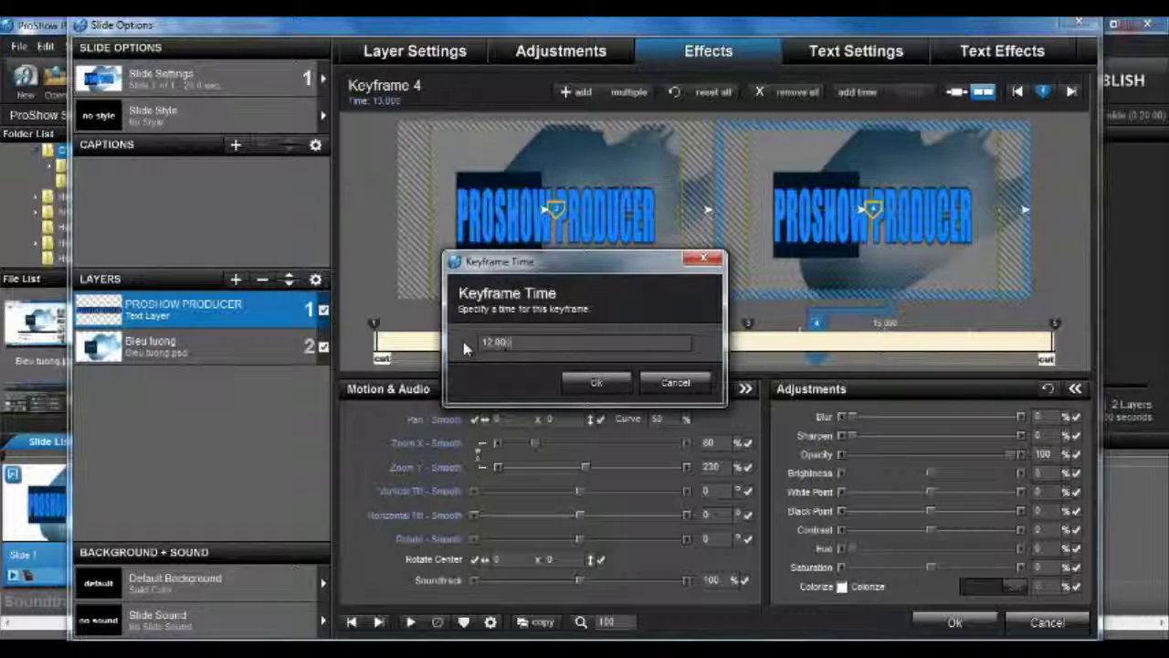
left_click(594, 379)
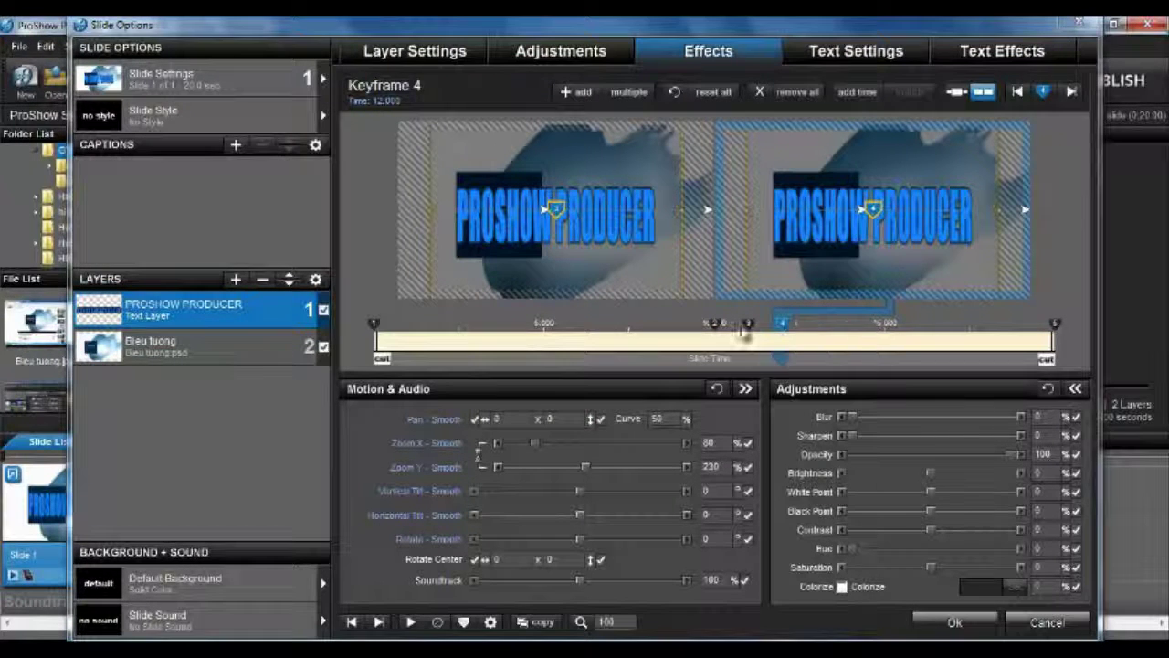
left_click(408, 622)
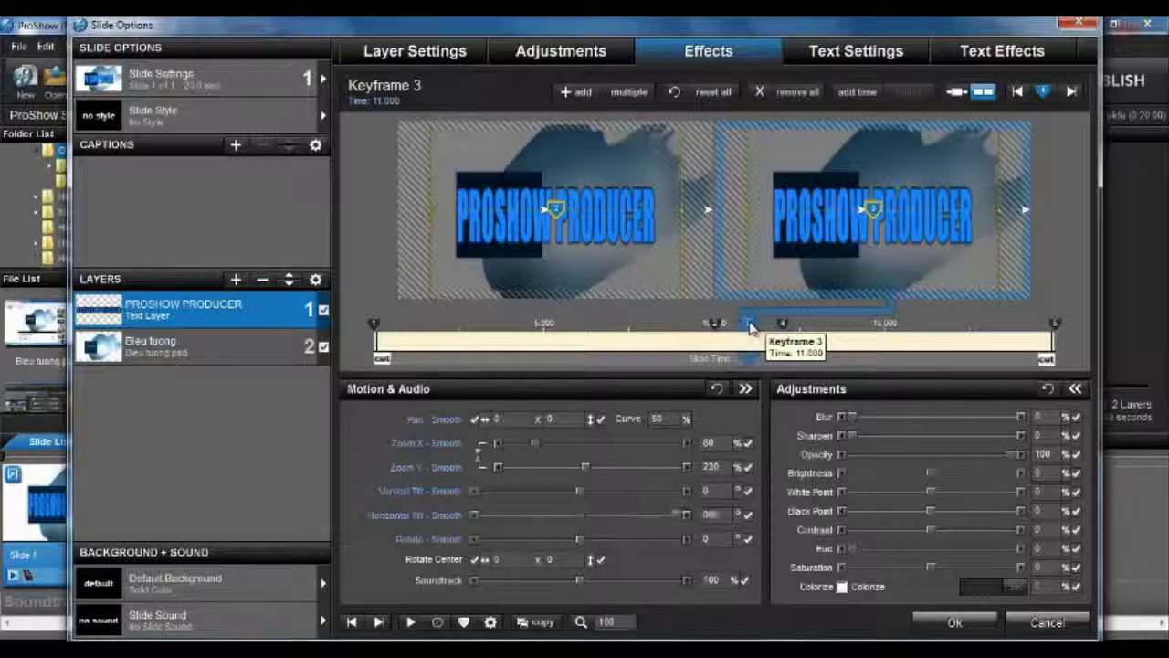
Return keyframe 3's Horizontal Tilt to 0, set its Rotate to 360°, and preview the slide
left_click(713, 515)
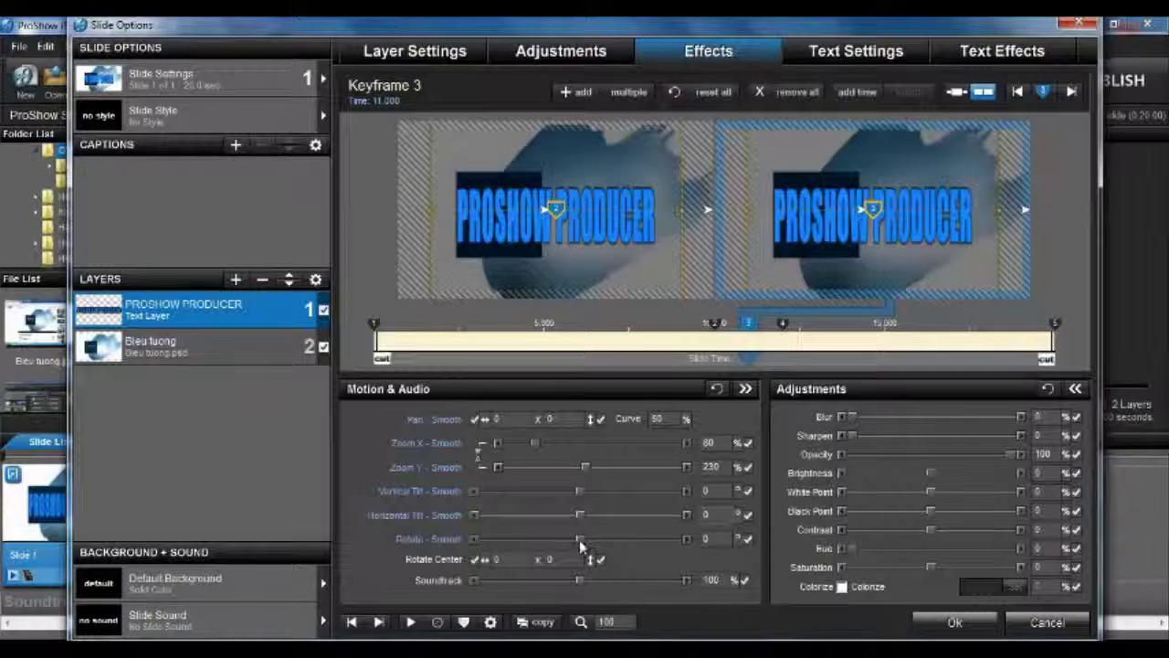
left_click_drag(579, 539, 687, 545)
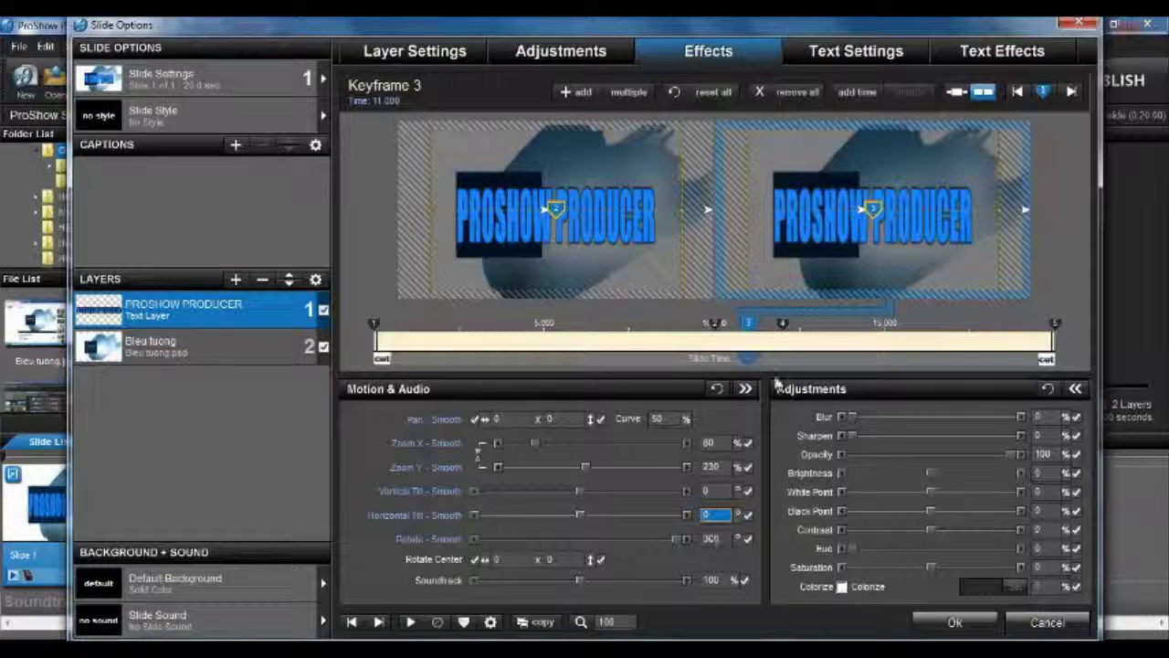
left_click(782, 335)
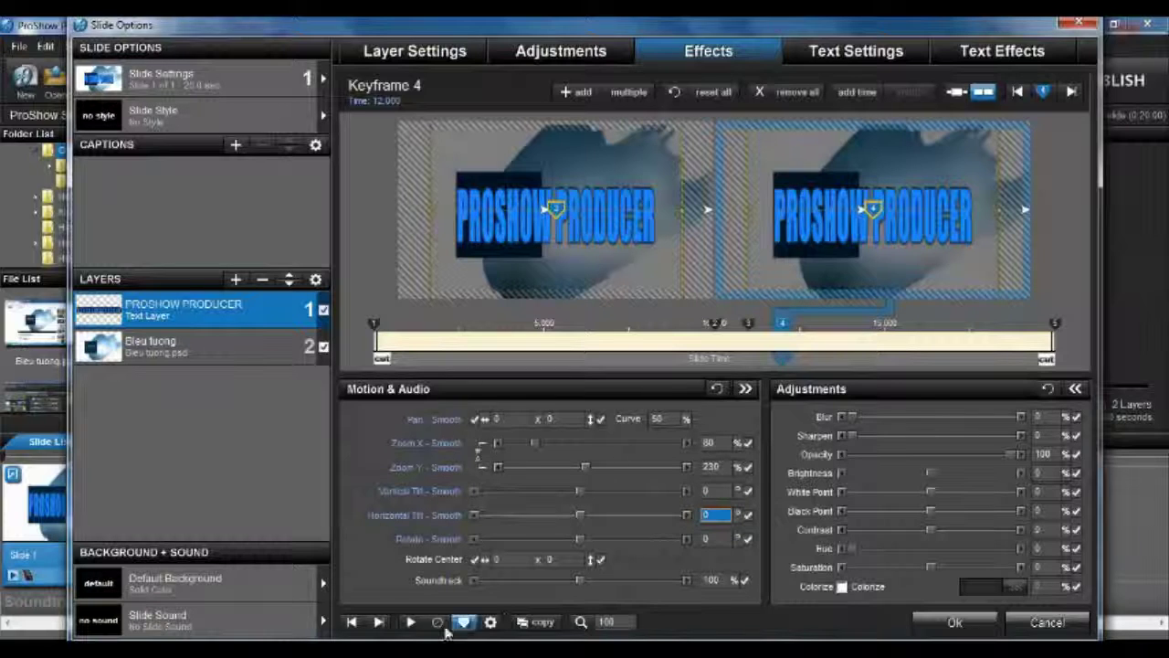
left_click(410, 623)
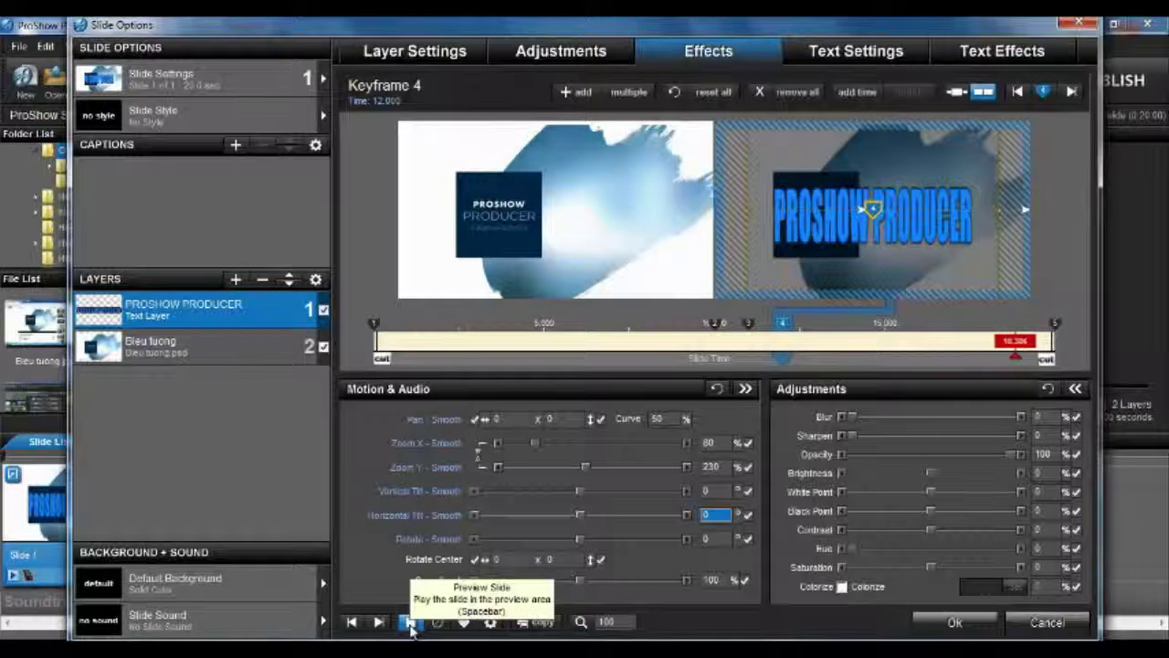
left_click(411, 623)
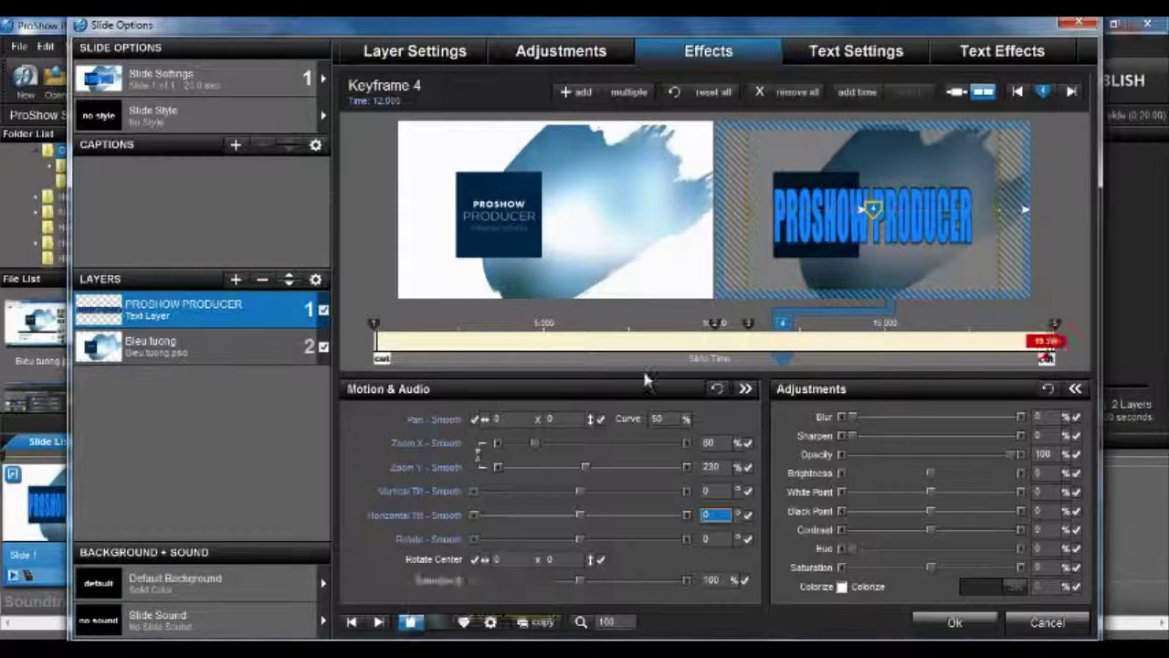
Return keyframe 3's Rotate to 0 and set its Vertical Tilt to 360°
left_click(747, 326)
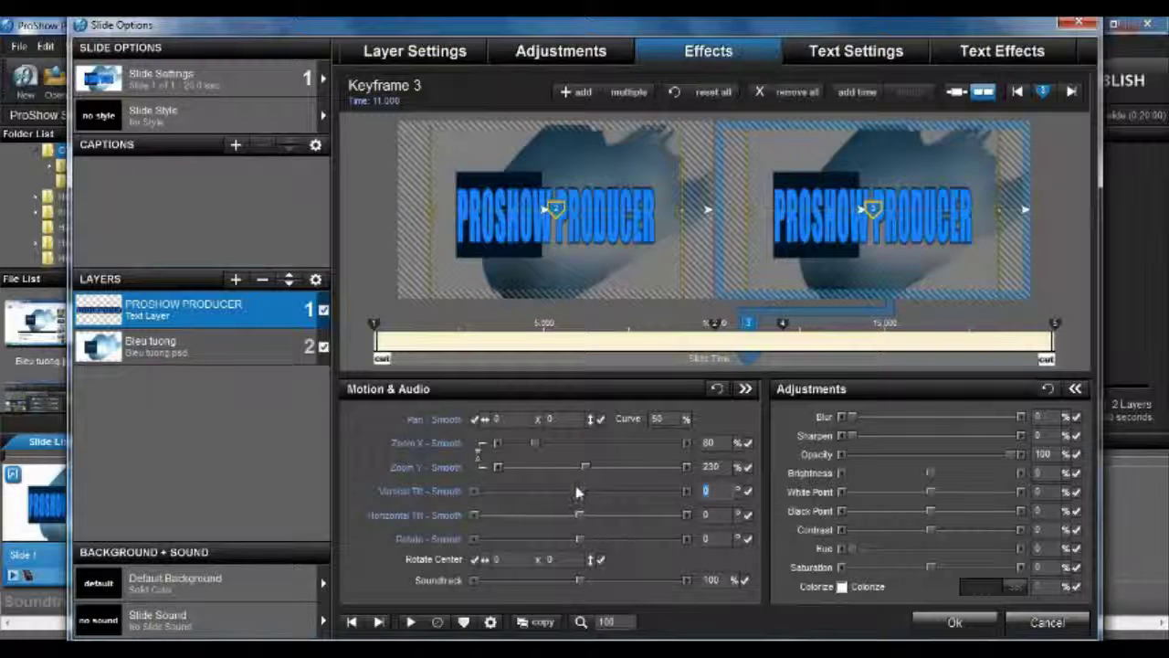
left_click_drag(590, 494, 715, 502)
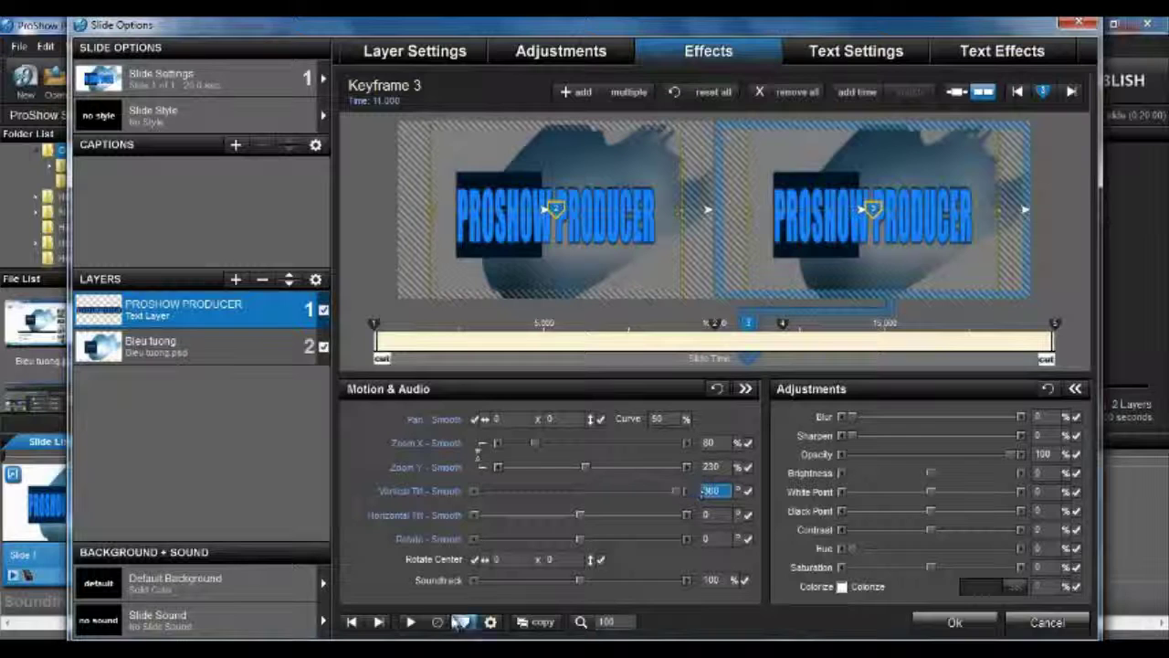
Preview the slide and return keyframe 3's Vertical Tilt to 0
left_click(410, 622)
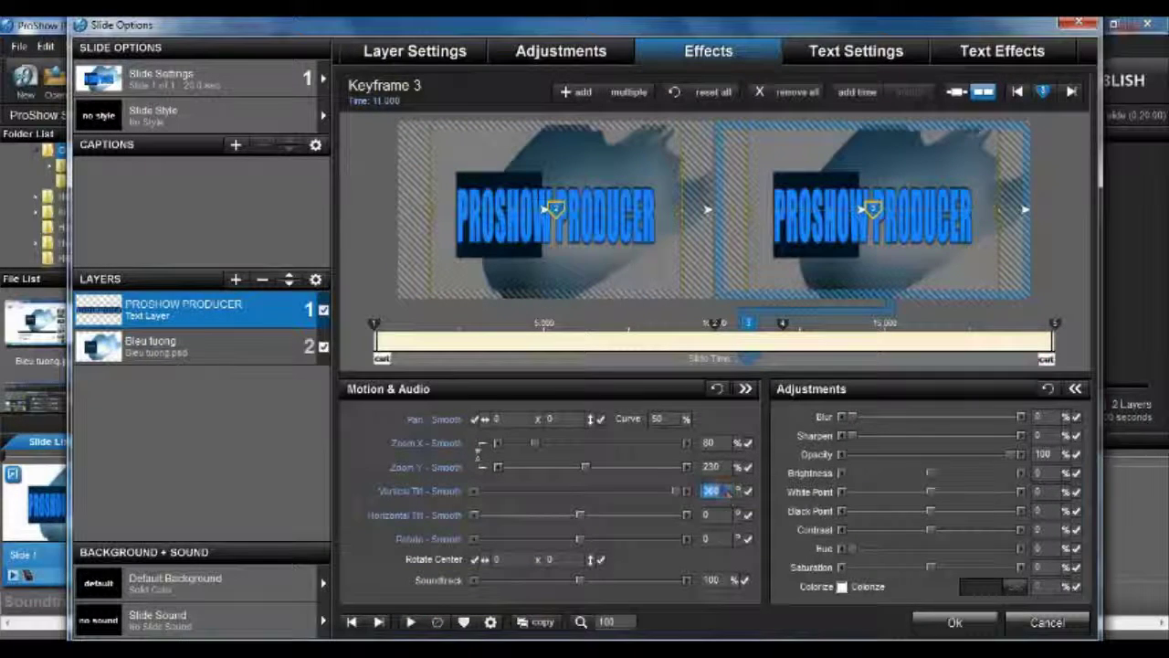
type("0")
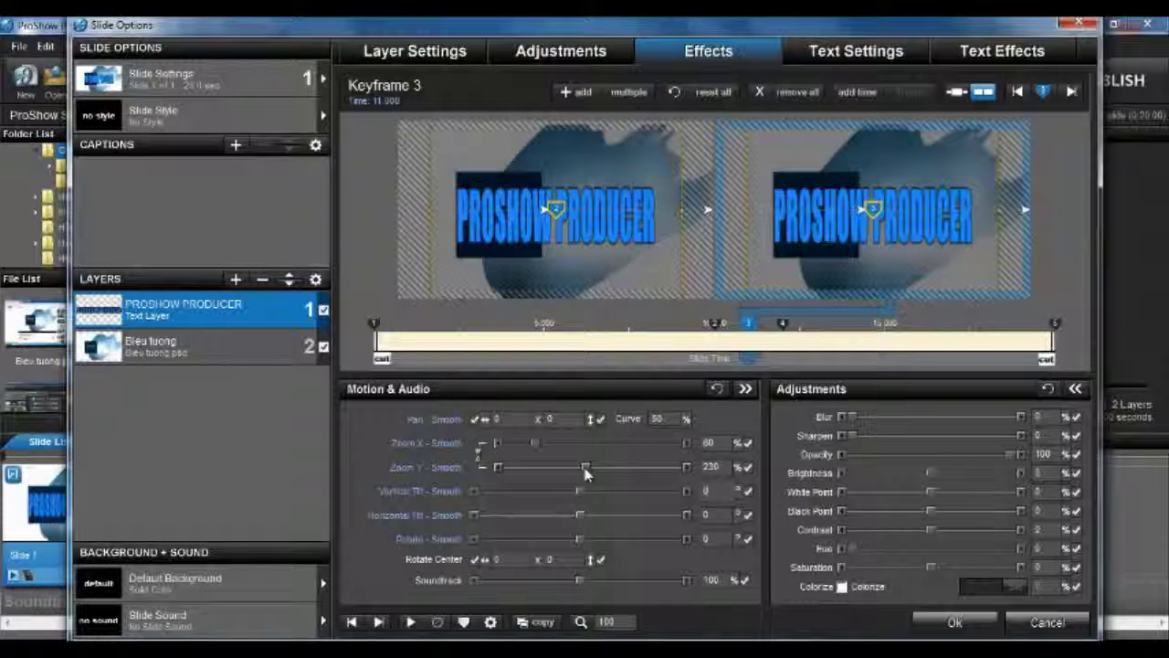
key("Tab")
Enlarge the text at keyframe 3 to Zoom X 105% and Zoom Y 500%, and preview the slide
left_click_drag(604, 474, 690, 481)
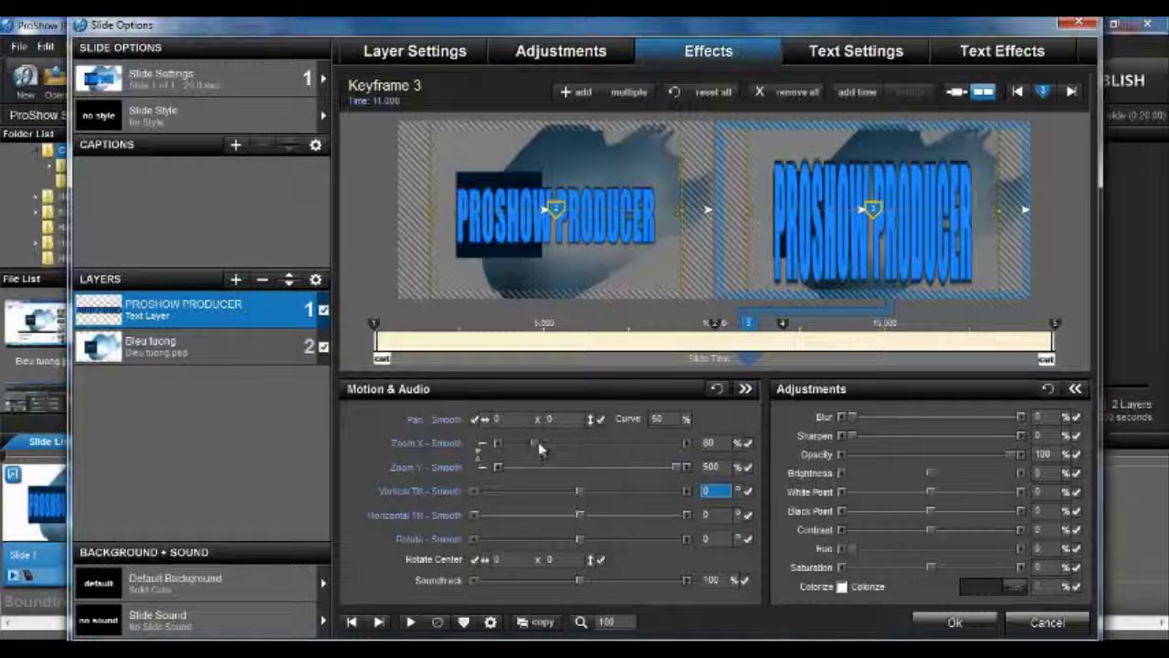
left_click_drag(535, 447, 543, 447)
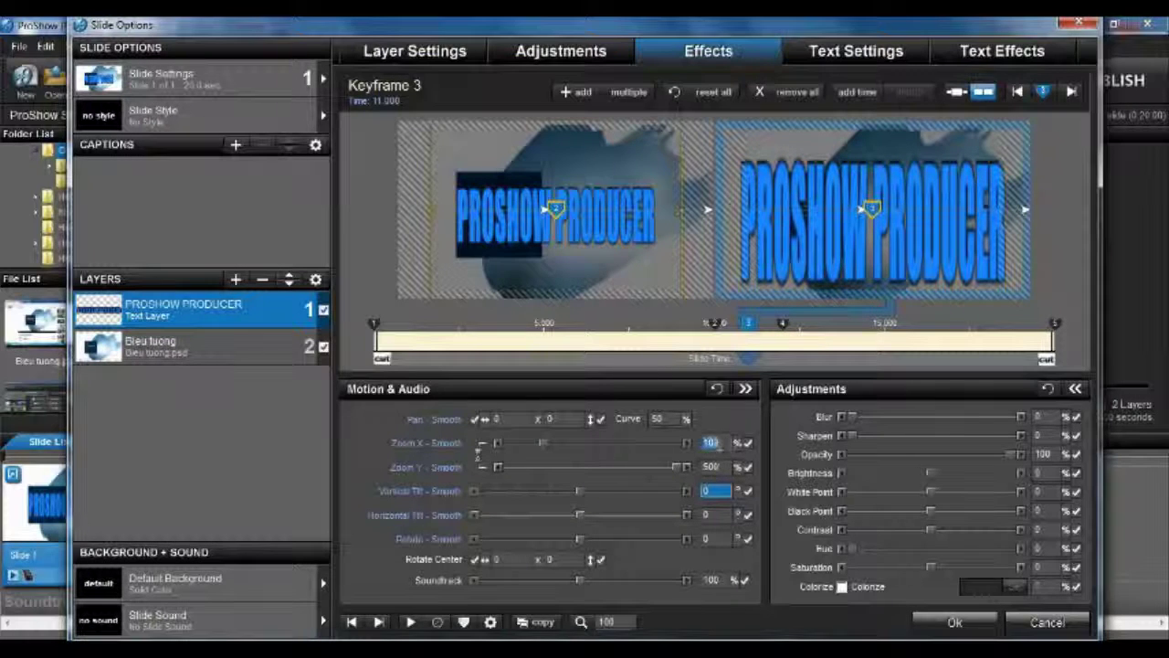
double_click(713, 443)
type("105")
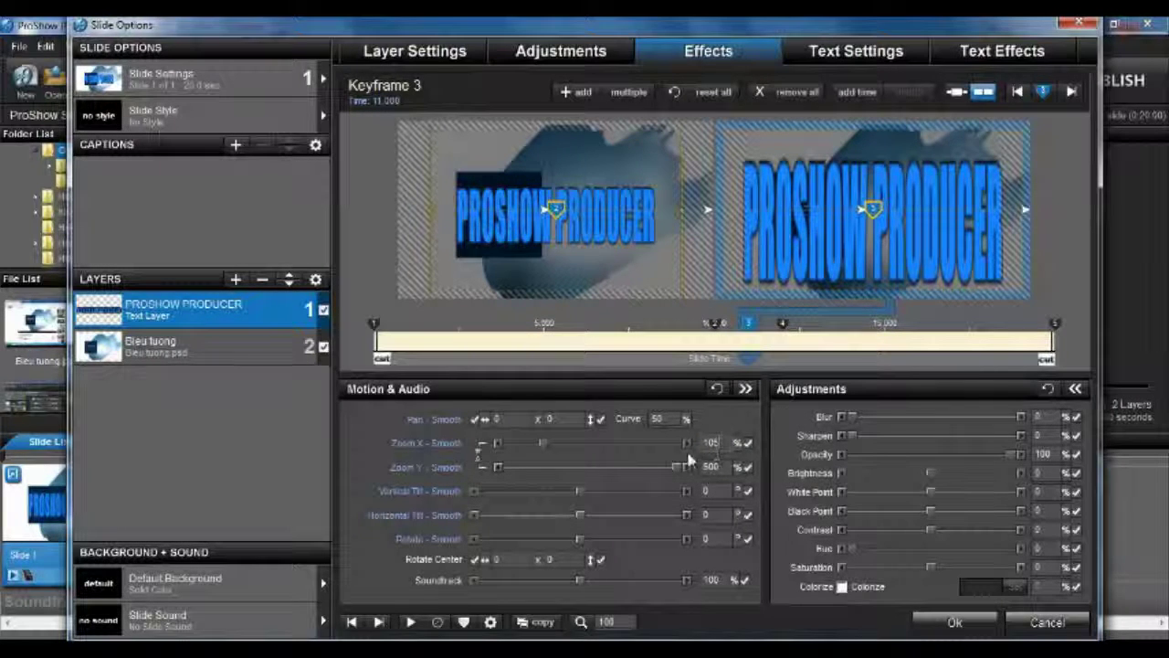
left_click(410, 622)
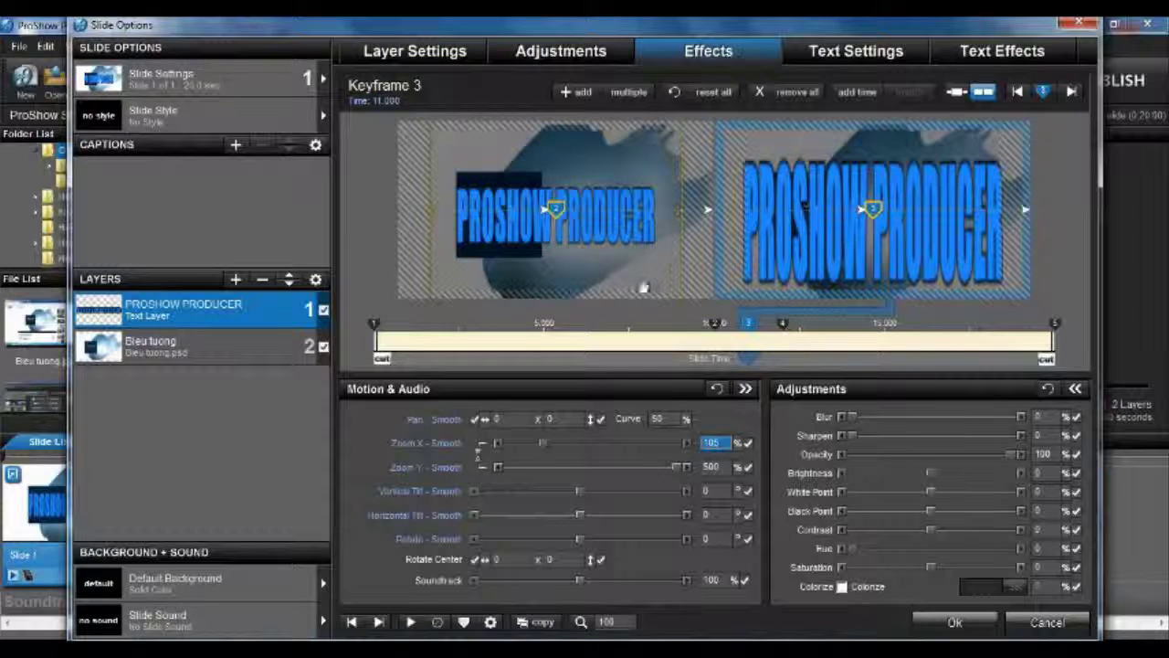
Set the caption color at keyframe 3 to near-white in the text effects and preview the slide
left_click(856, 50)
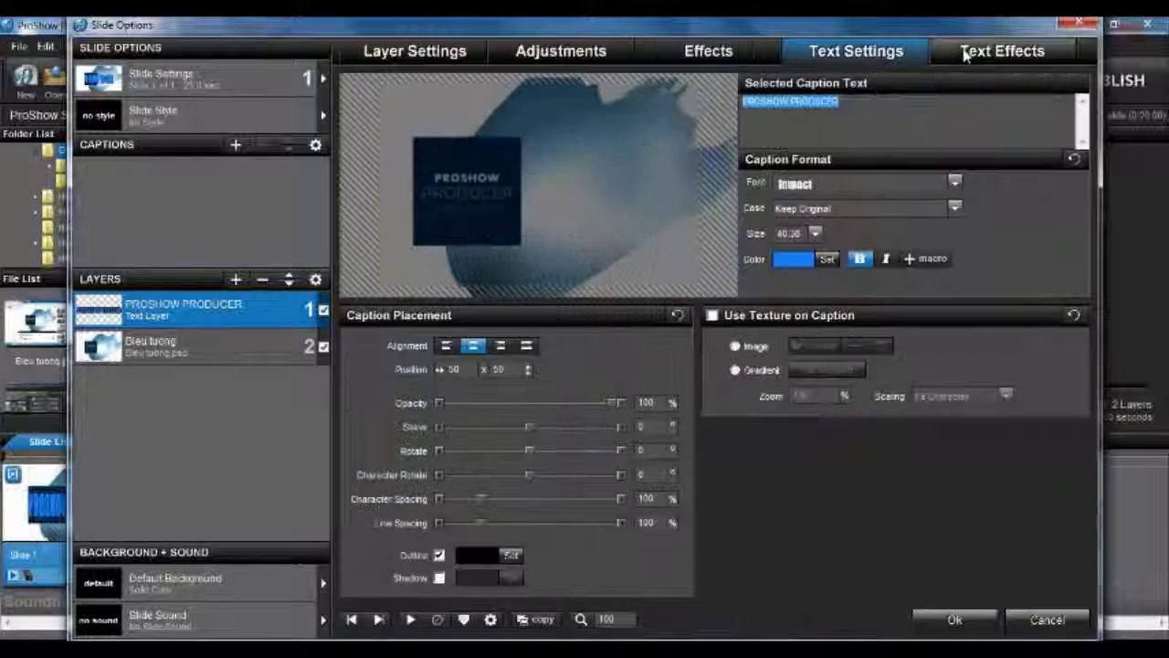
left_click(968, 52)
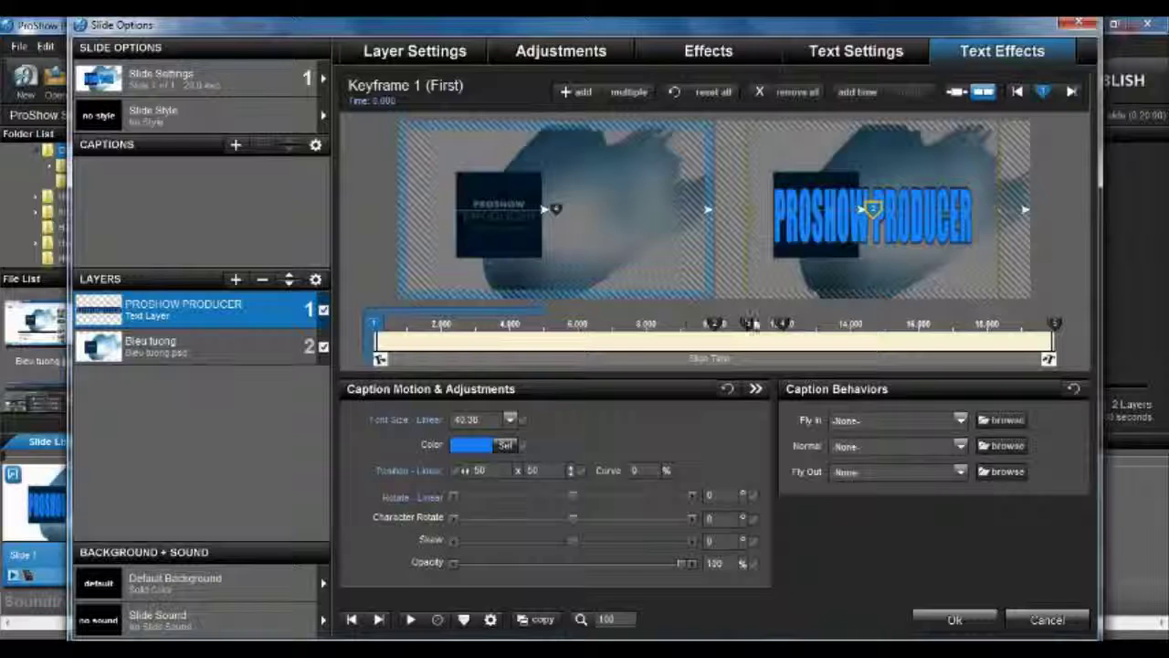
left_click(750, 323)
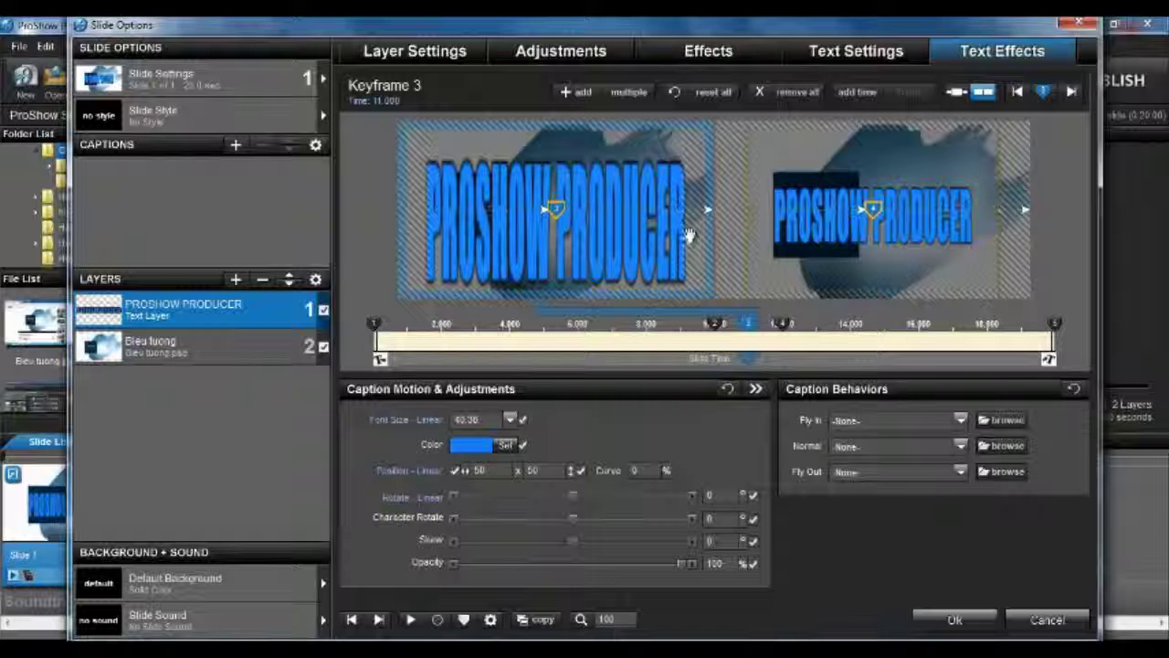
left_click(504, 446)
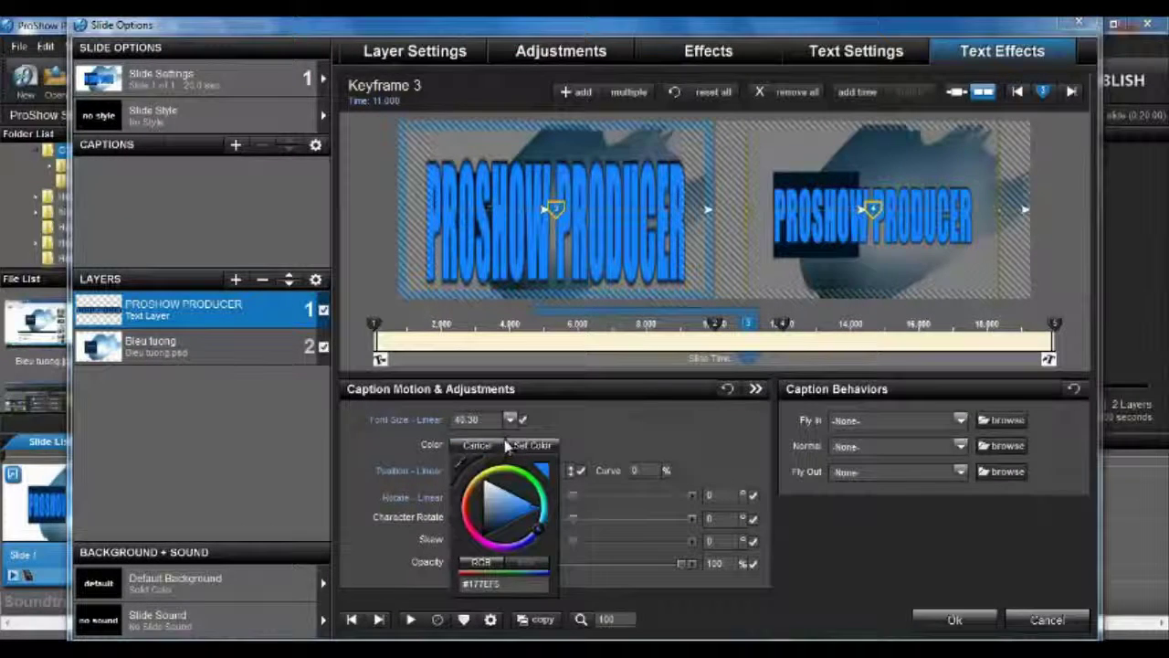
left_click(489, 491)
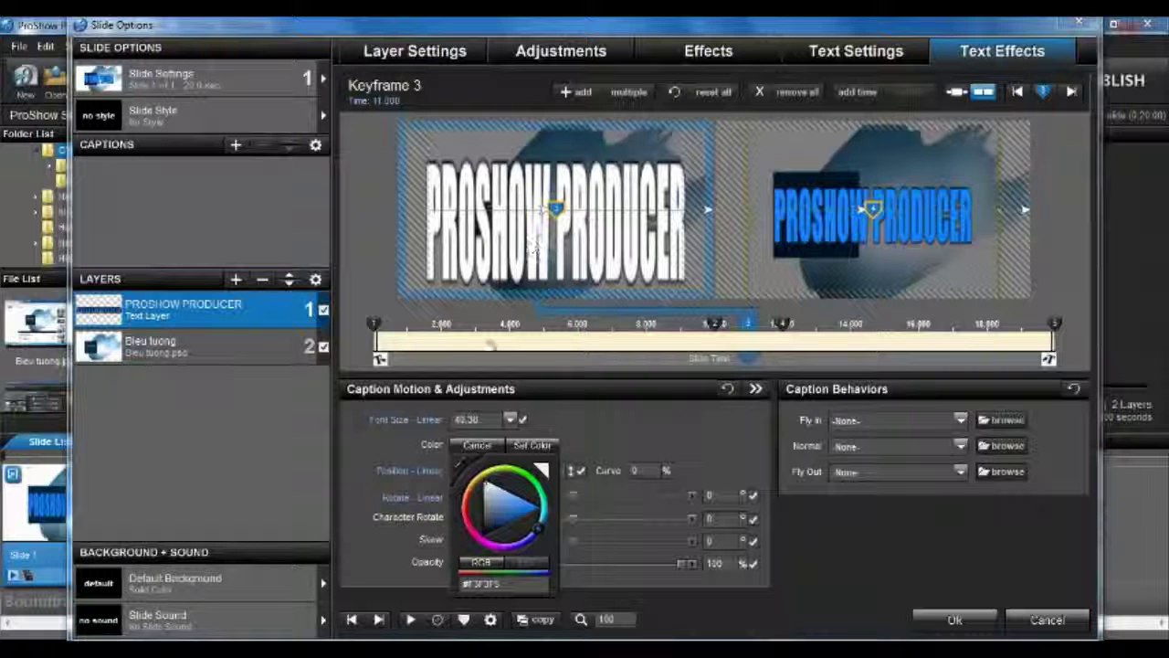
left_click(530, 445)
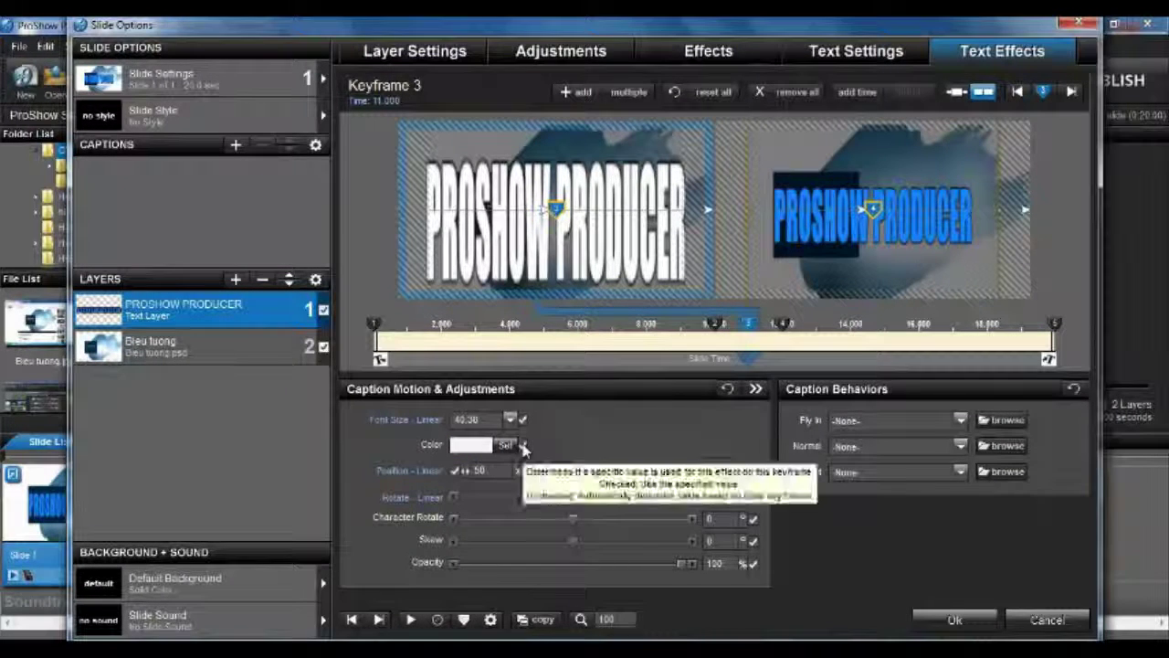
left_click(410, 621)
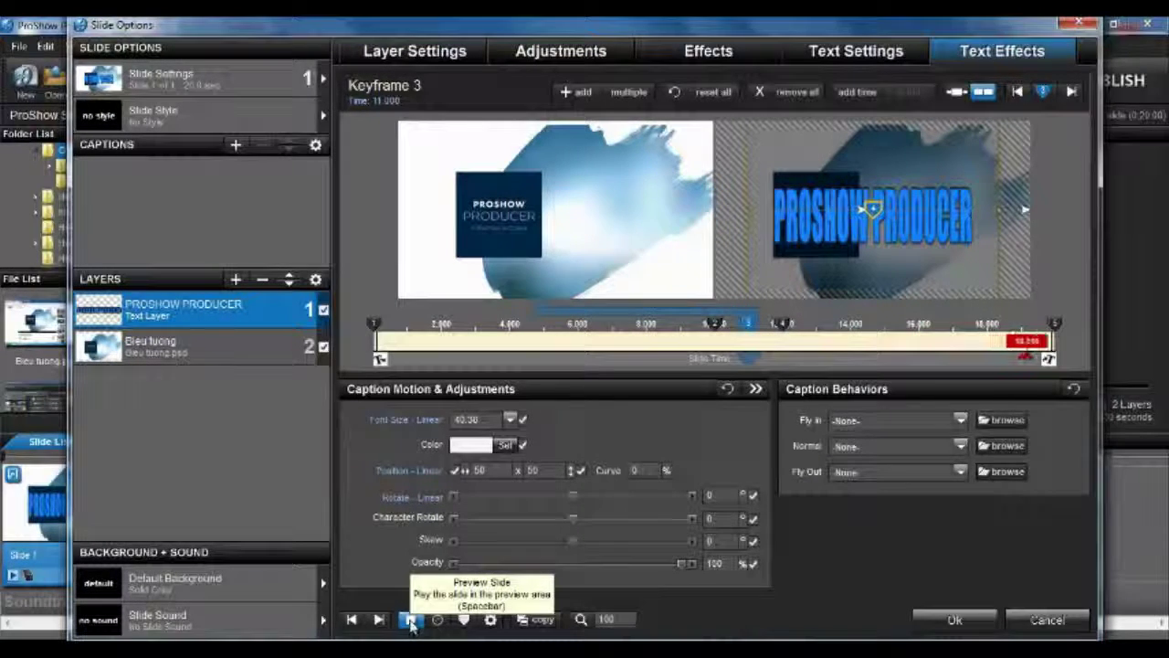
Change keyframe 3's caption color to bright pink and preview the slide
left_click(470, 445)
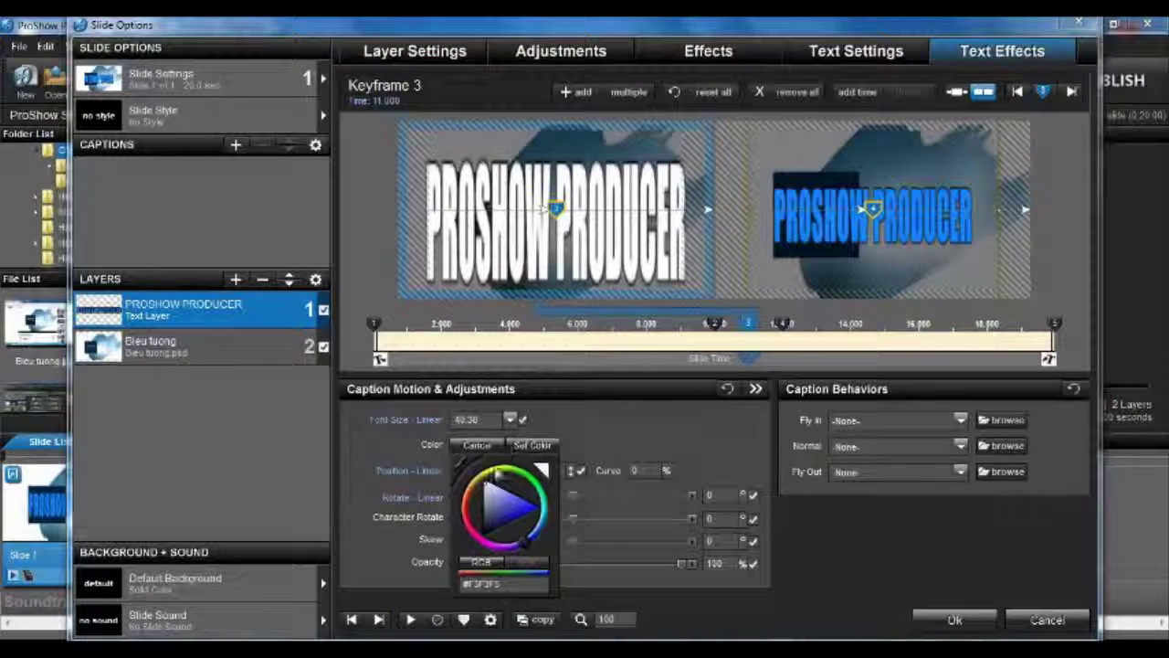
left_click(475, 544)
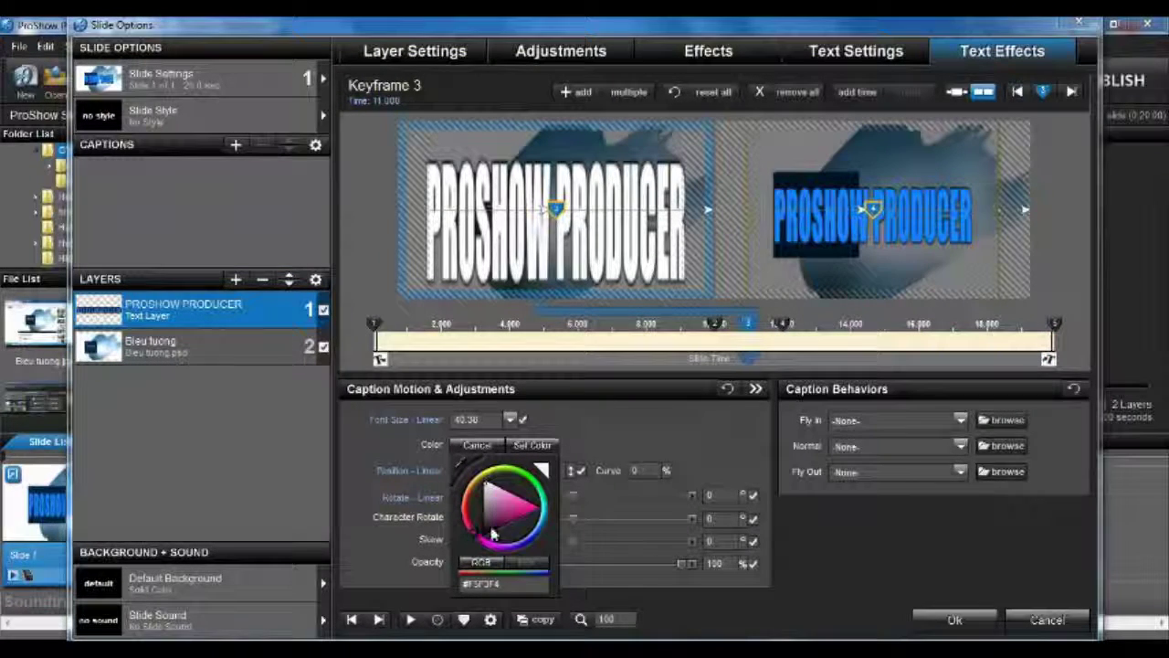
left_click(536, 517)
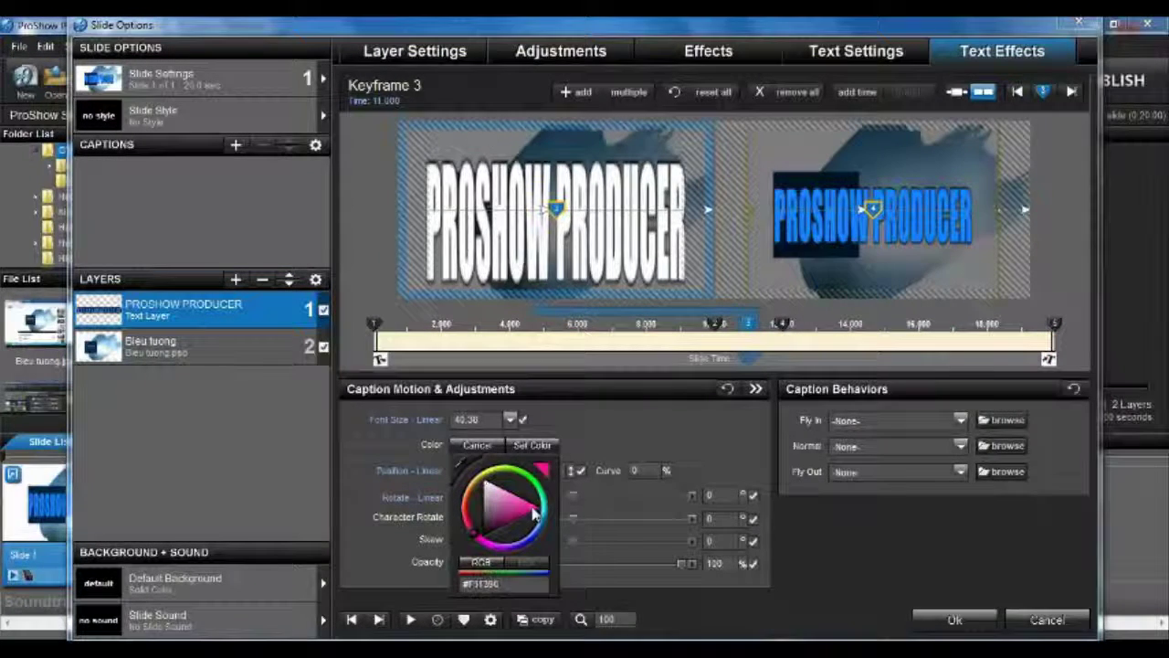
left_click(535, 446)
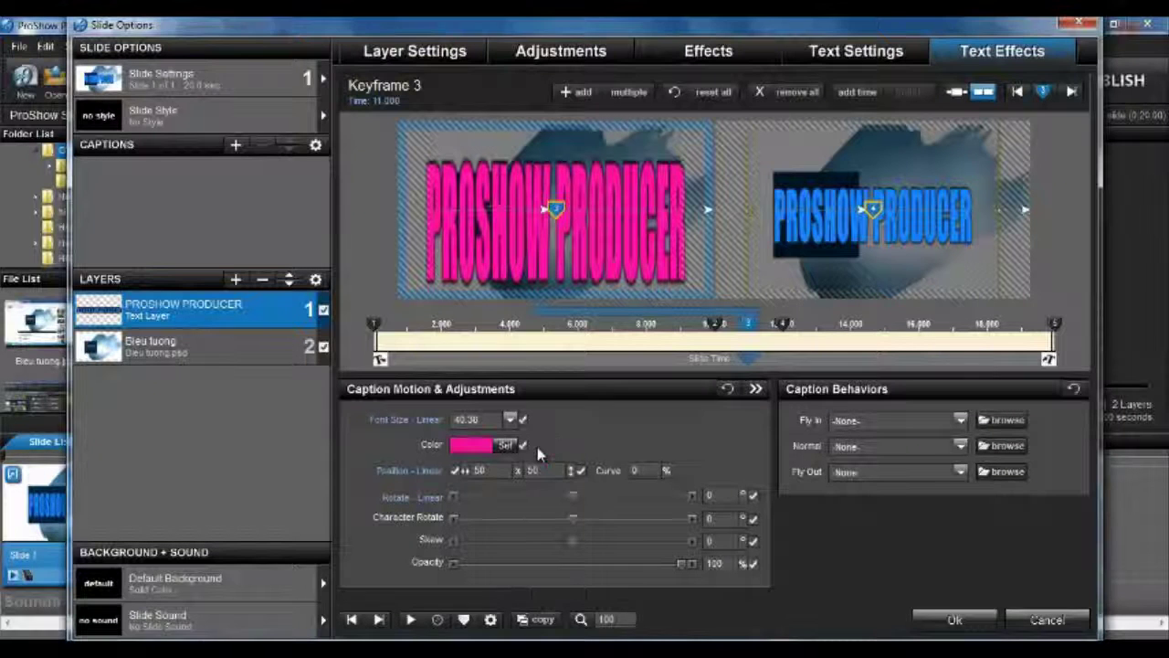
left_click(410, 620)
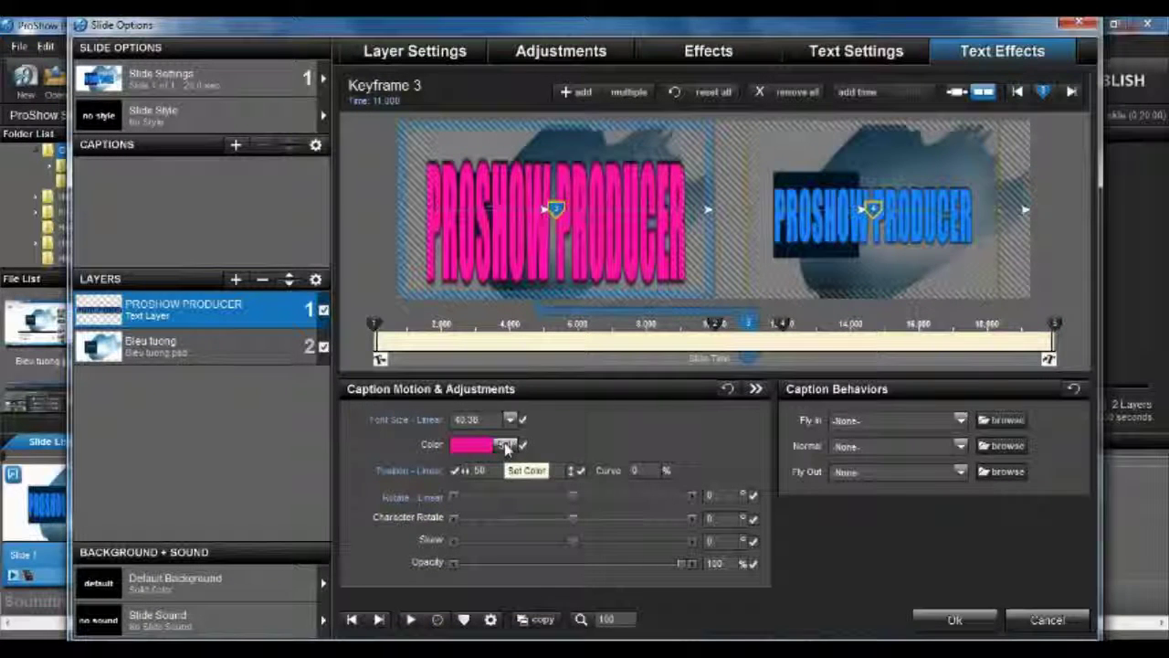
Set keyframe 3's caption color to pure white, #FFFFFF
left_click(506, 446)
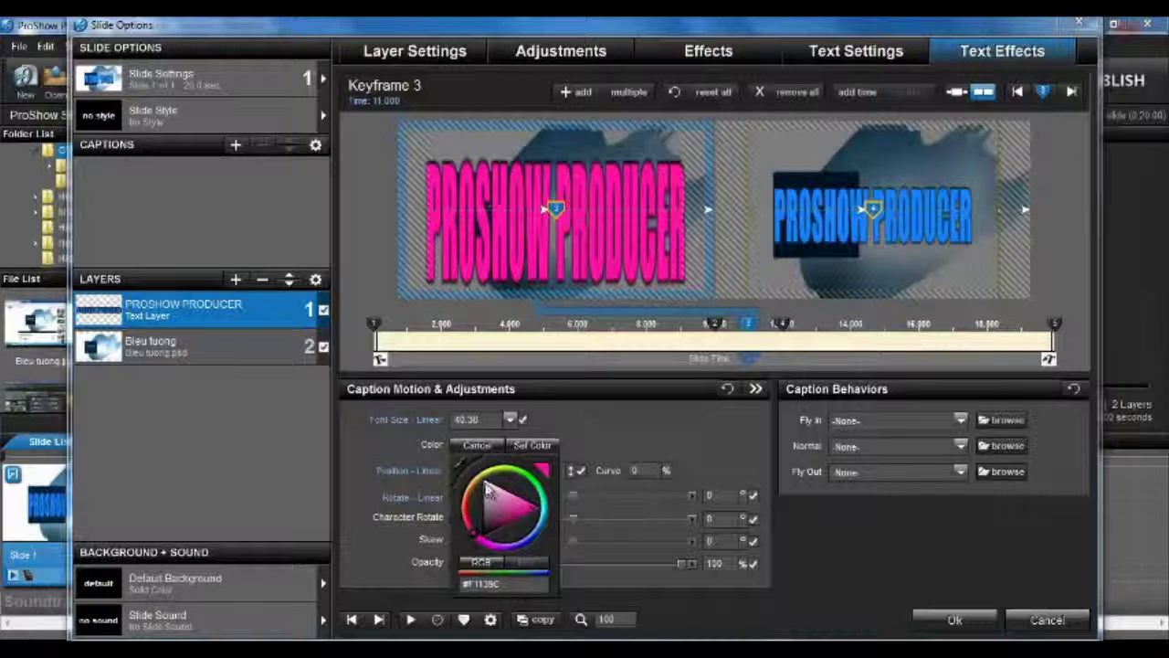
left_click(487, 489)
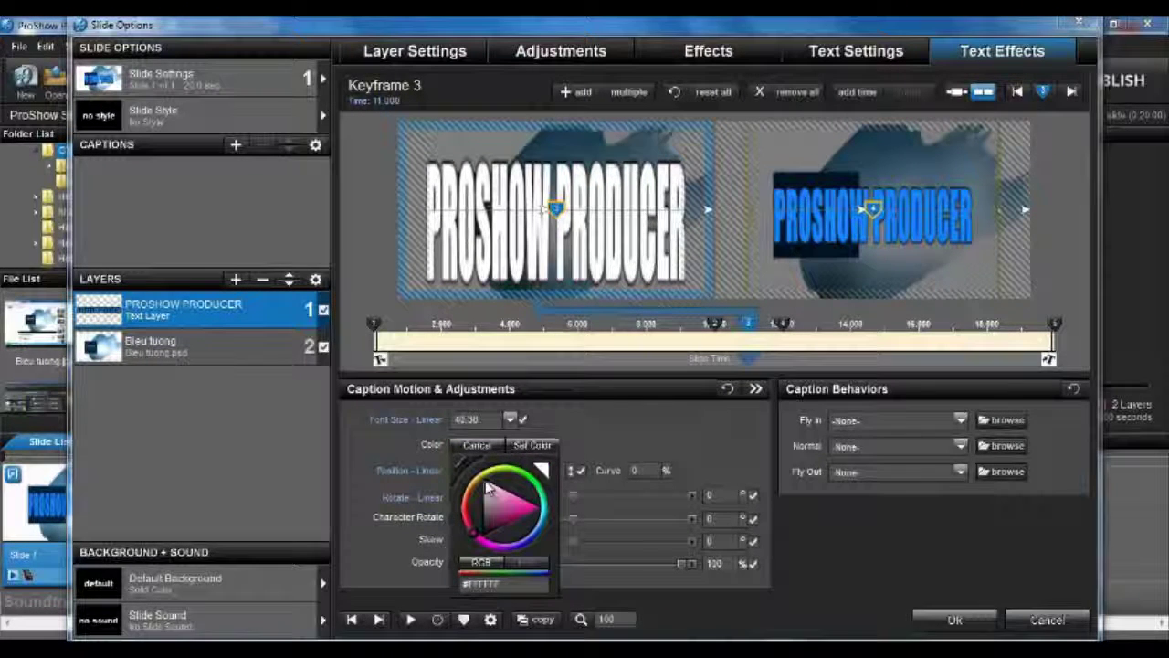
left_click(533, 445)
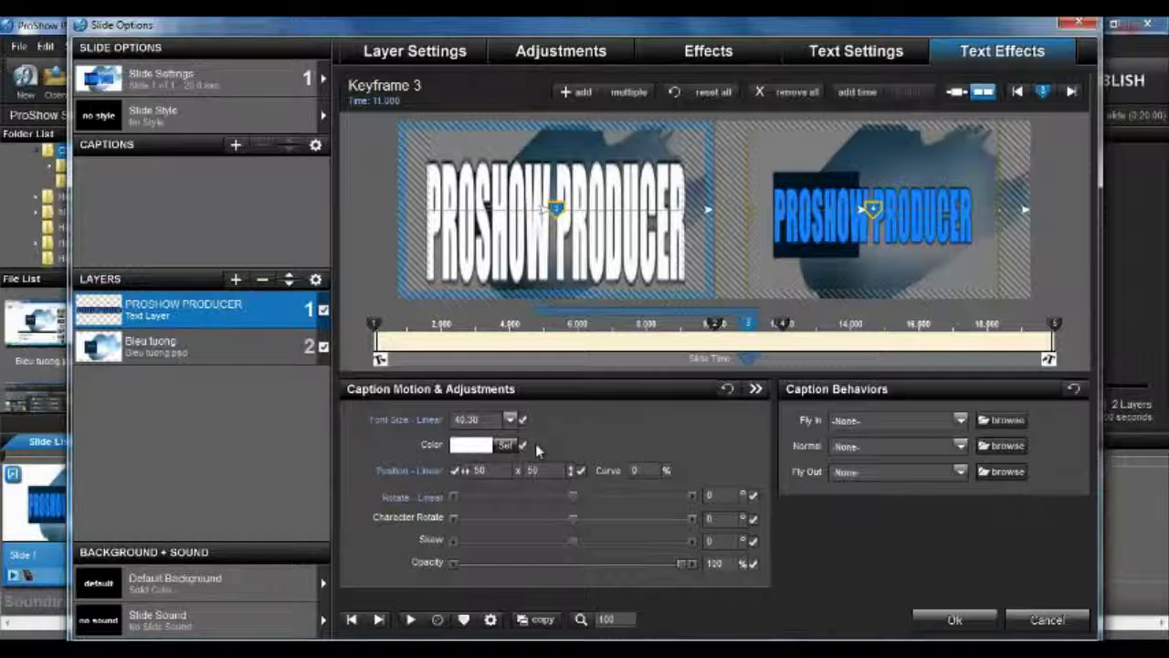
Set keyframe 4's caption color to pinkish red and preview the slide
left_click(786, 325)
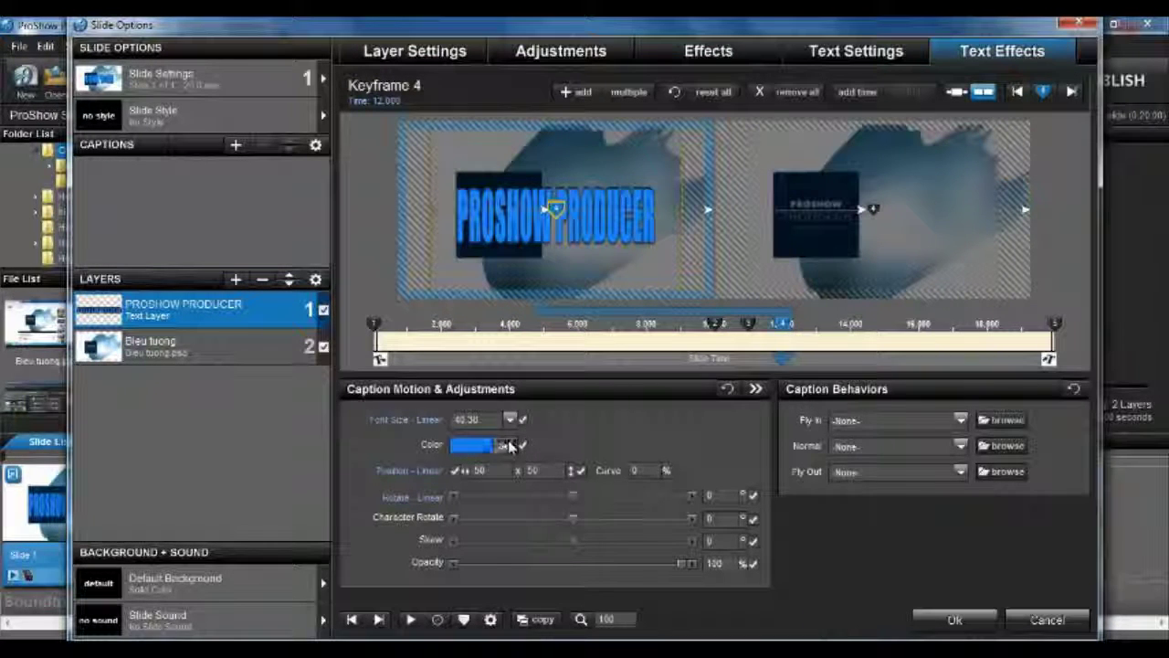
left_click(510, 446)
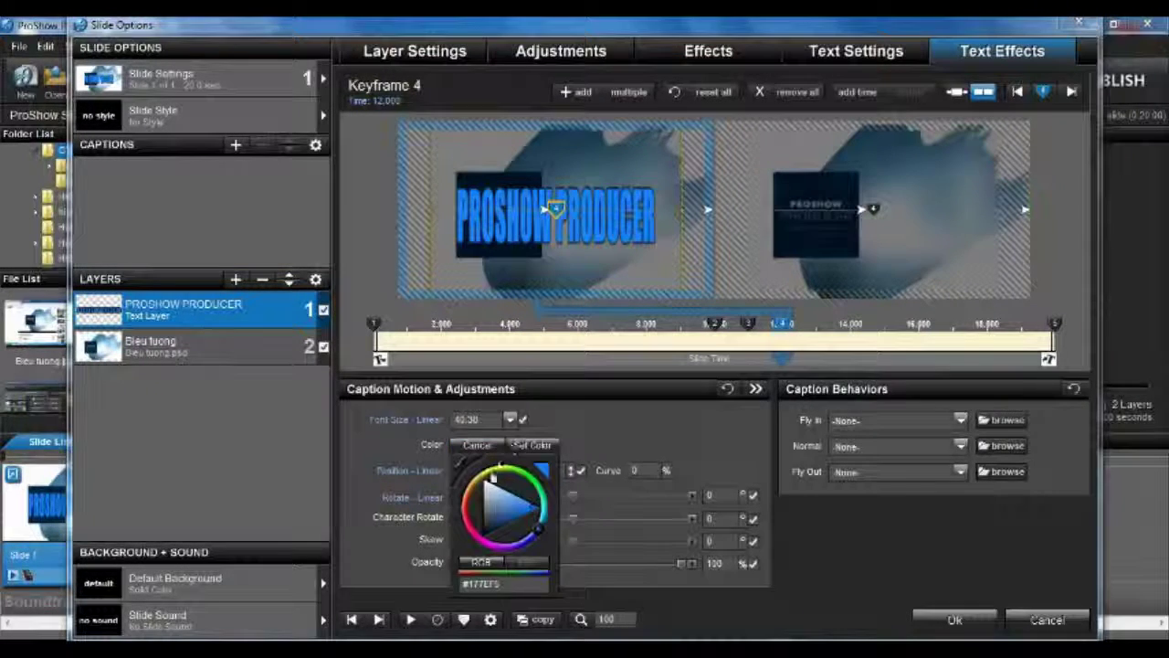
left_click(468, 528)
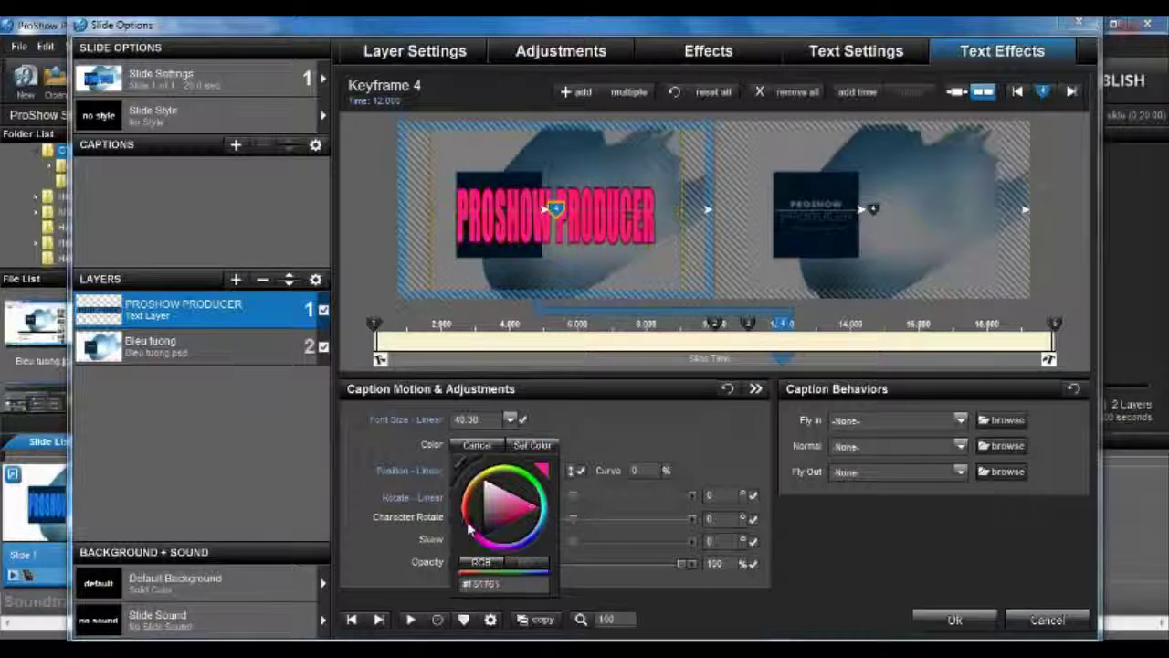
left_click(539, 444)
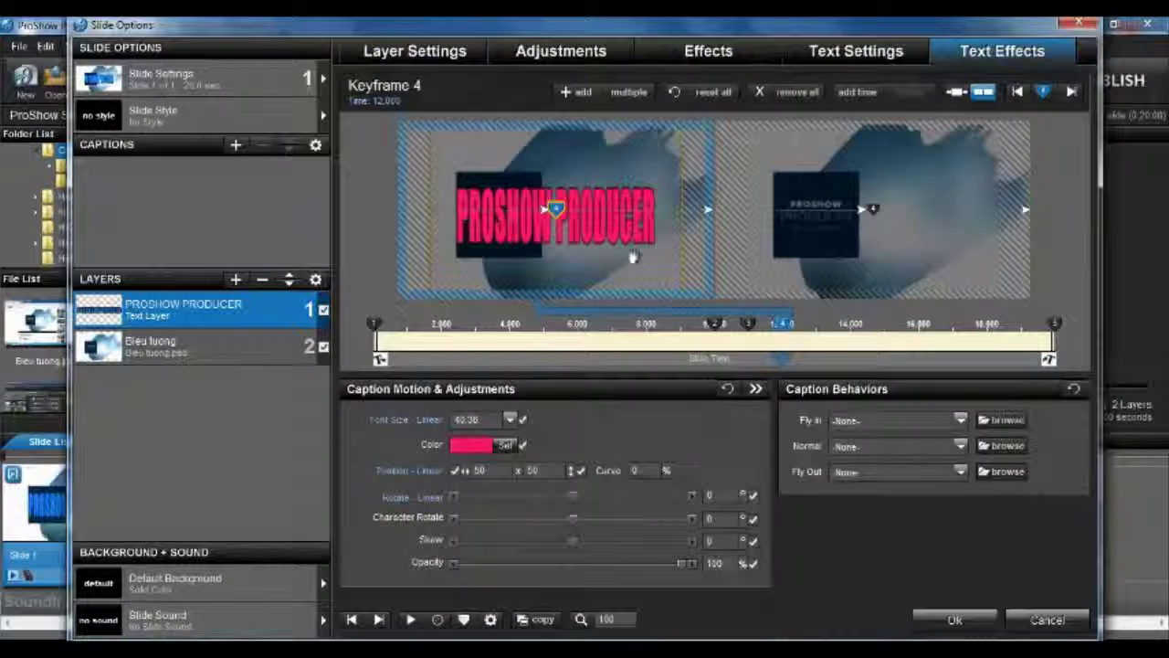
left_click(409, 622)
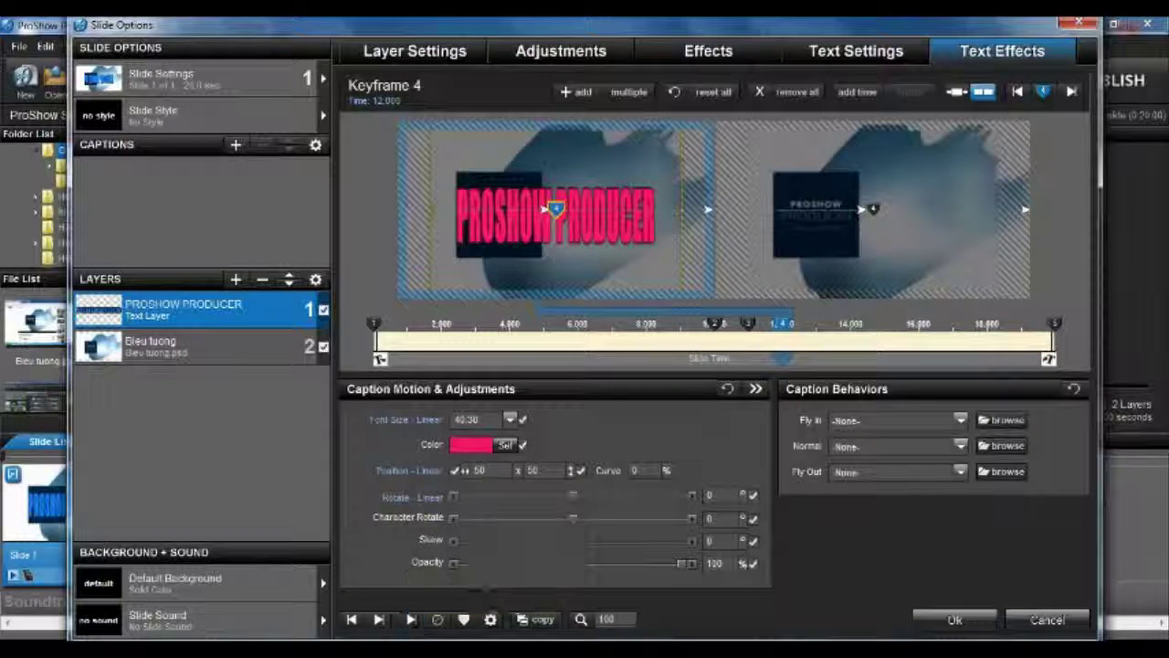
Accept the slide options and play the slideshow in the main preview
left_click(952, 619)
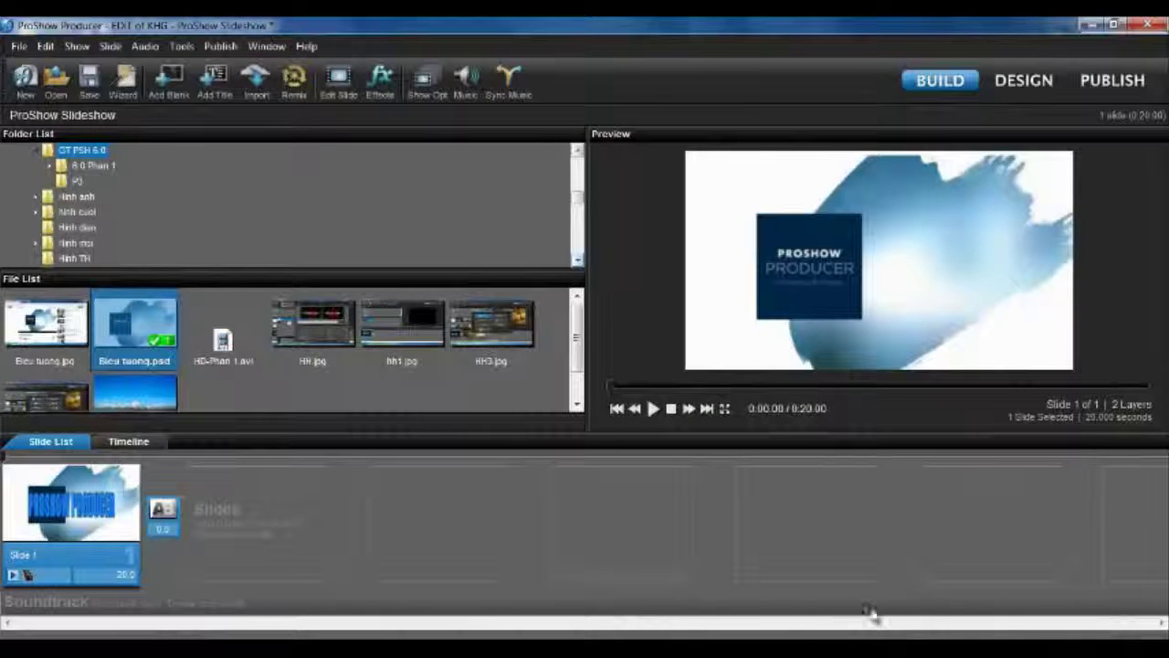
left_click(654, 410)
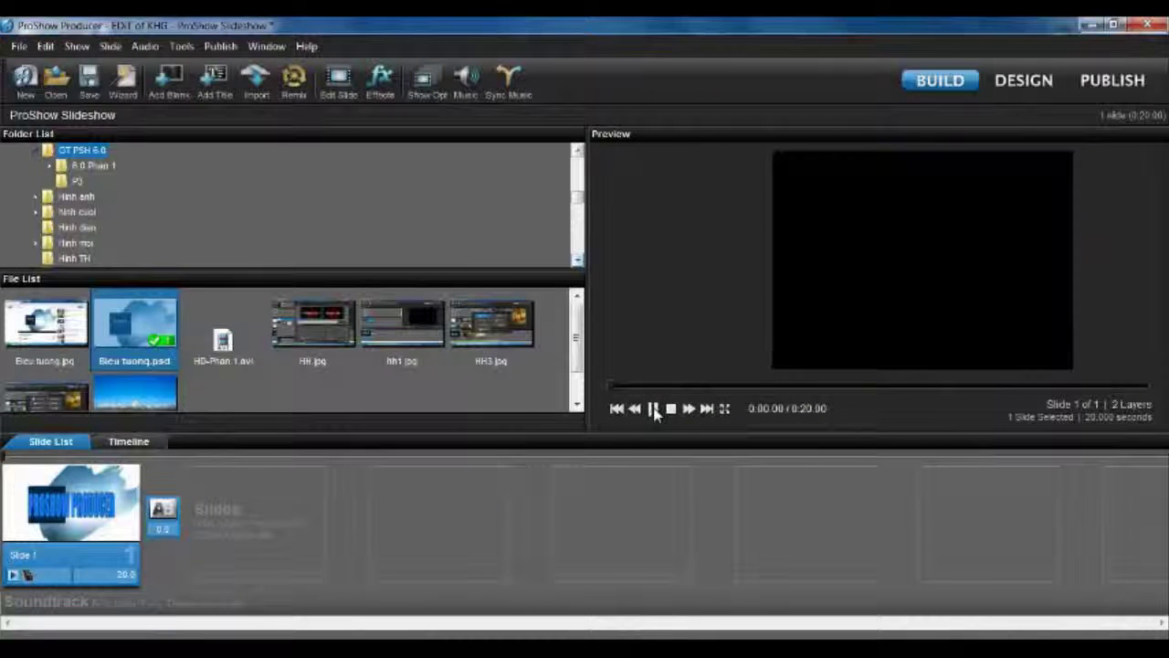